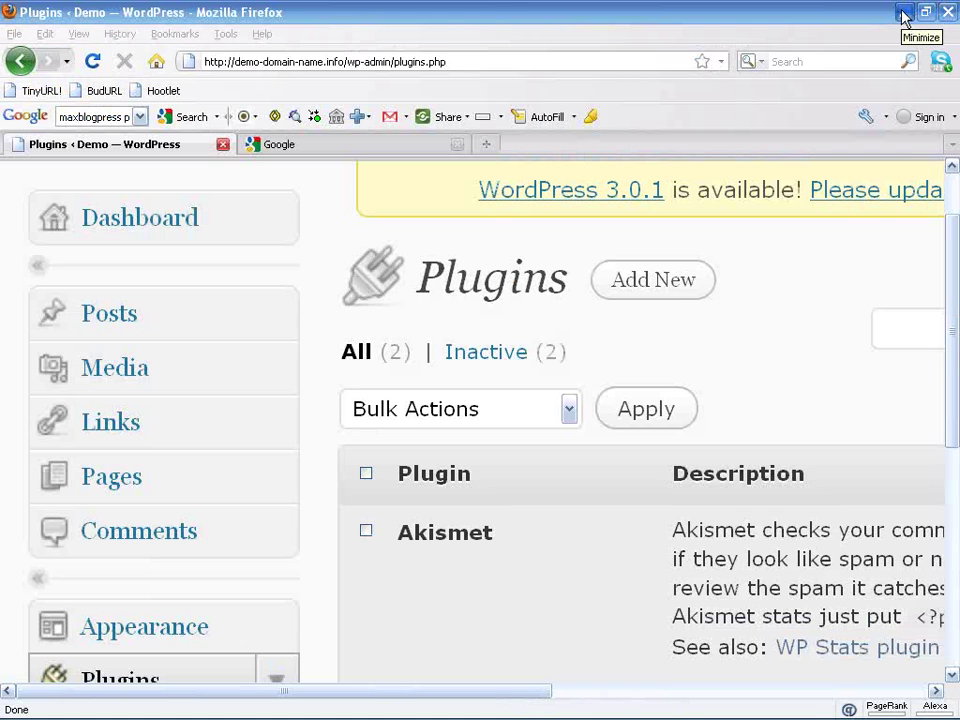
# Show the browser in full screen and open the page for adding a new plugin.
pyautogui.click(853, 40)
pyautogui.press('F11')
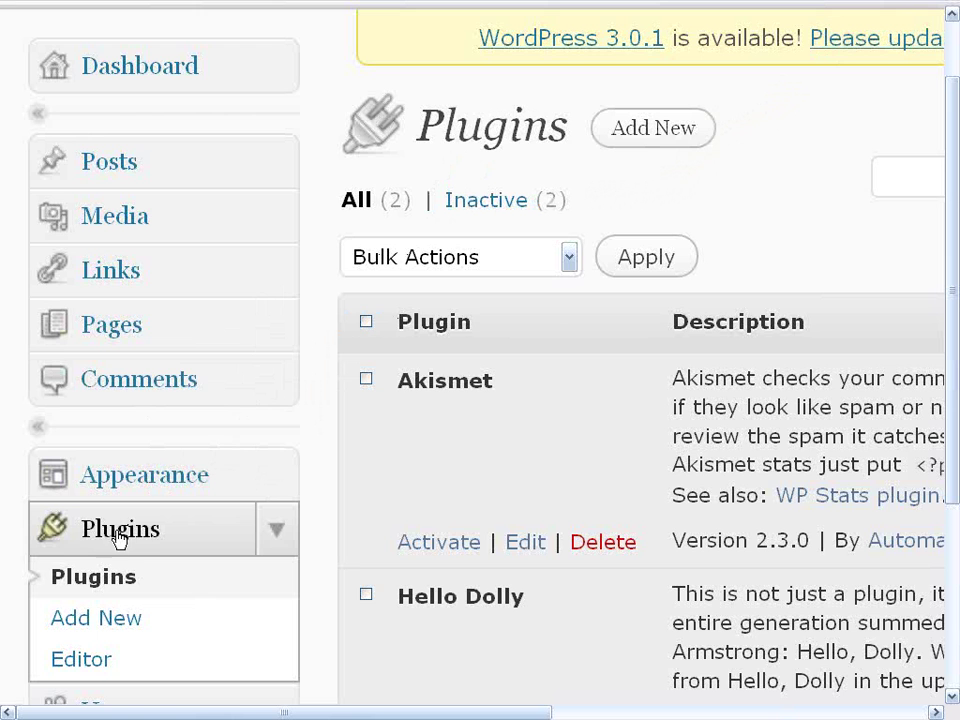
pyautogui.scroll(2, 493, 186)
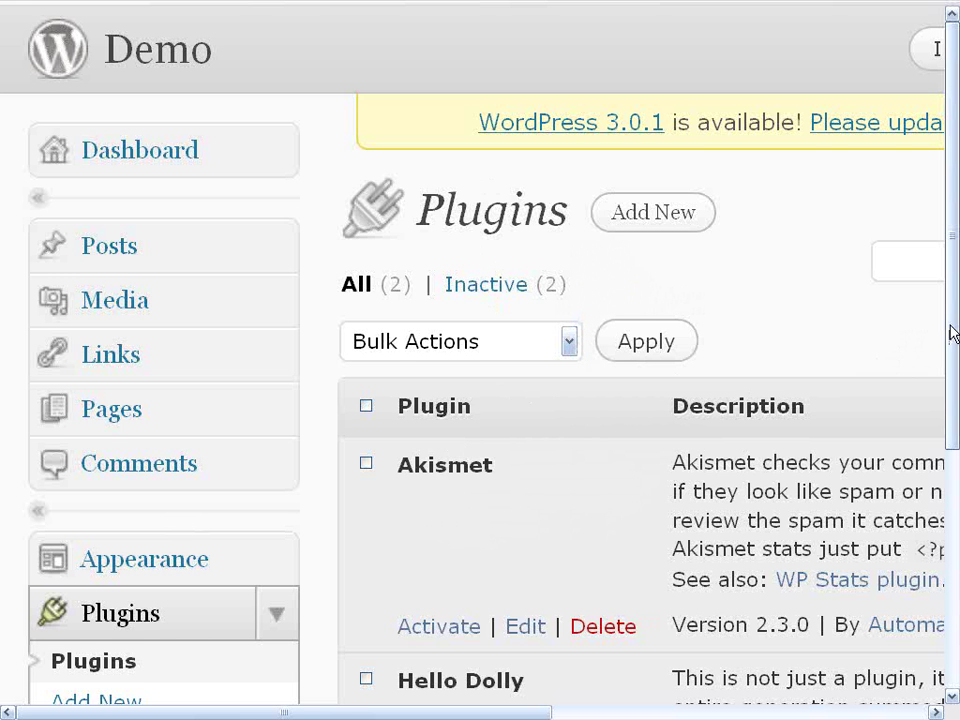
pyautogui.moveTo(956, 321); pyautogui.dragTo(957, 422)
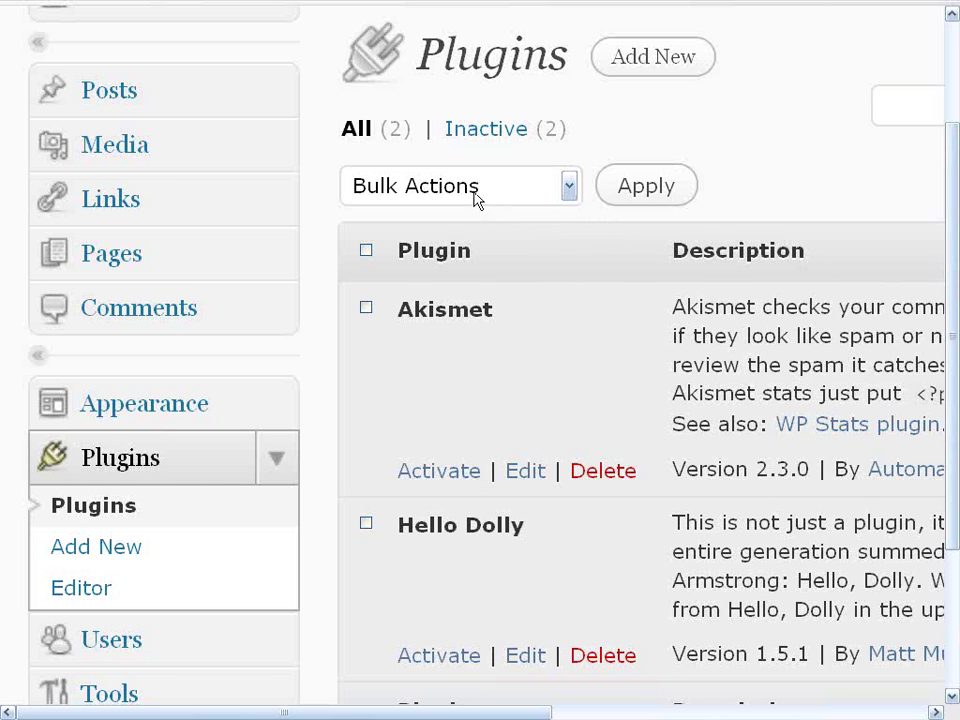
pyautogui.click(645, 60)
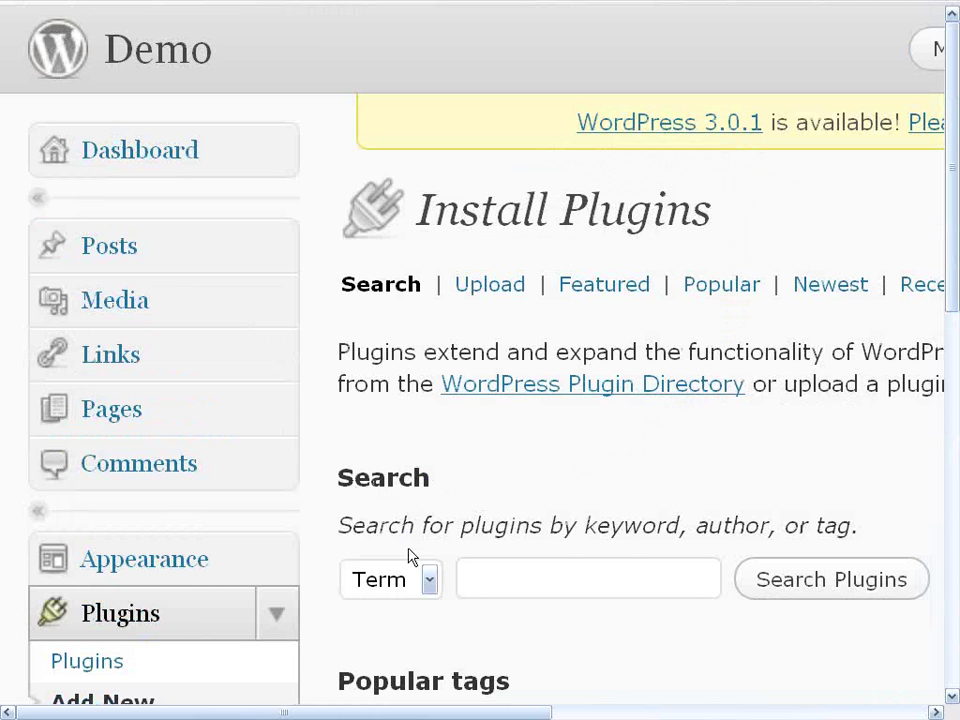
# Search the plugin directory for "all in one".
pyautogui.click(513, 578)
pyautogui.write('all ion')
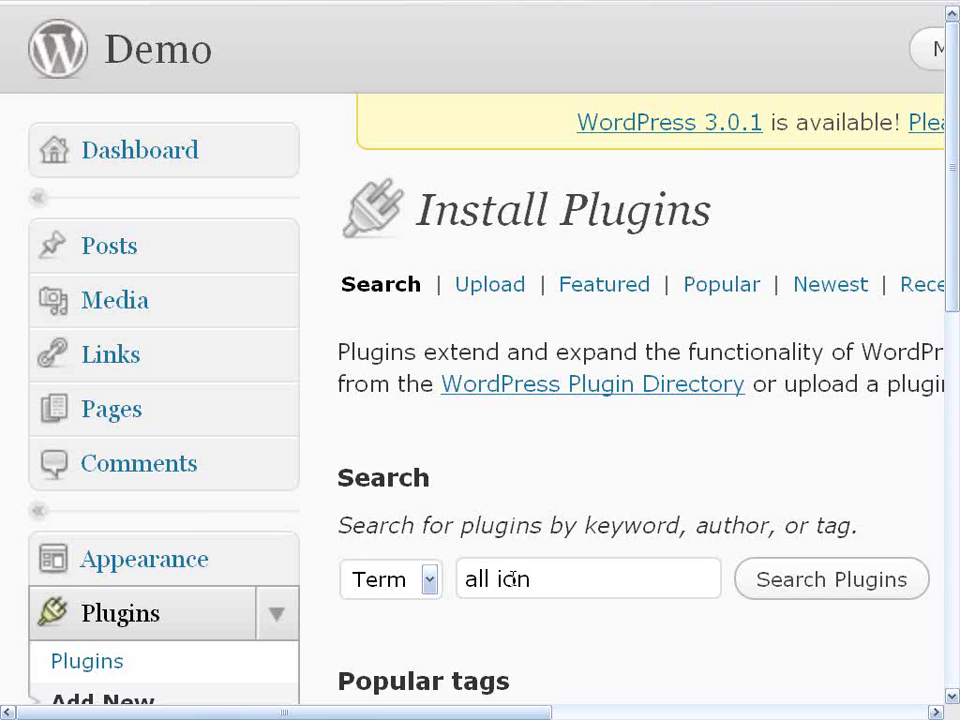
pyautogui.press('BackSpace')
pyautogui.press('BackSpace')
pyautogui.write('n one')
pyautogui.click(811, 590)
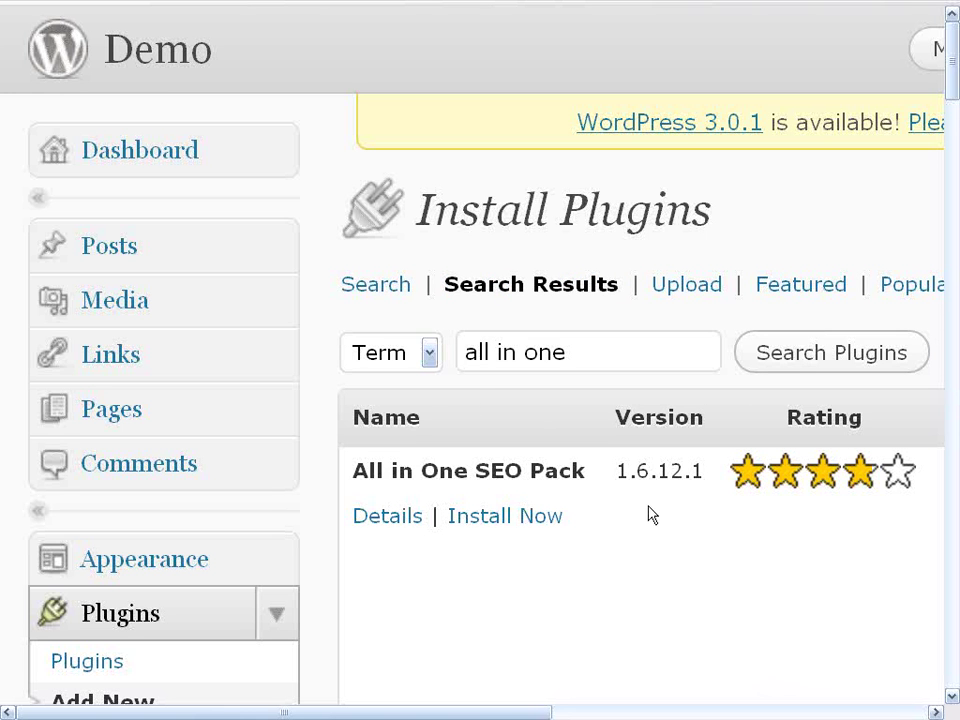
# Install and activate the All in One SEO Pack plugin, and read its configuration notice.
pyautogui.click(494, 521)
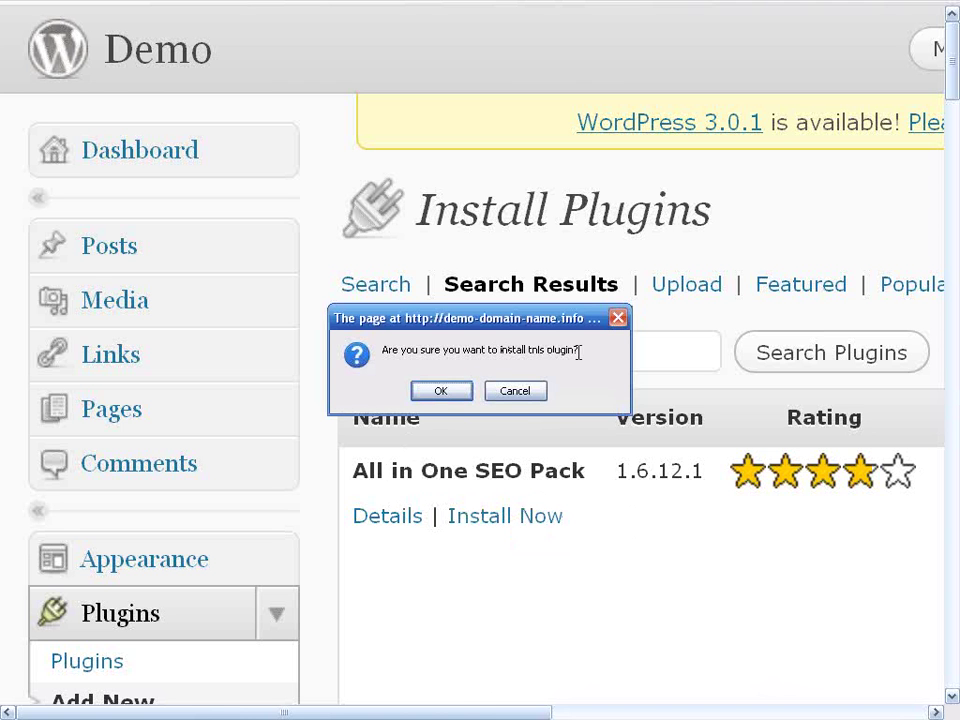
pyautogui.click(442, 393)
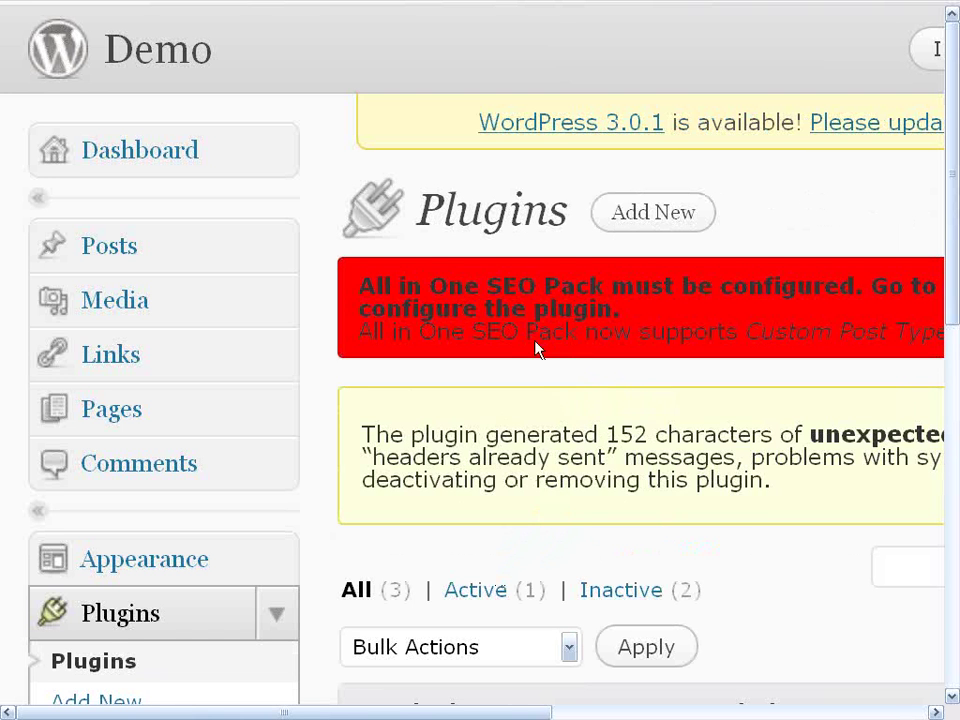
pyautogui.moveTo(489, 711); pyautogui.dragTo(717, 714)
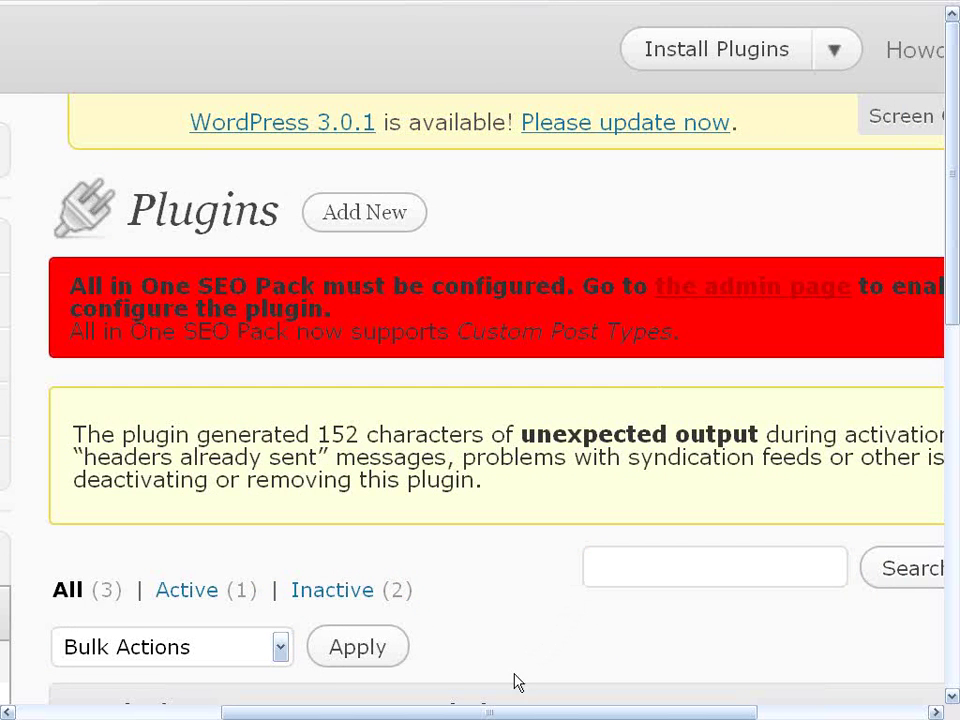
pyautogui.moveTo(489, 711); pyautogui.dragTo(214, 711)
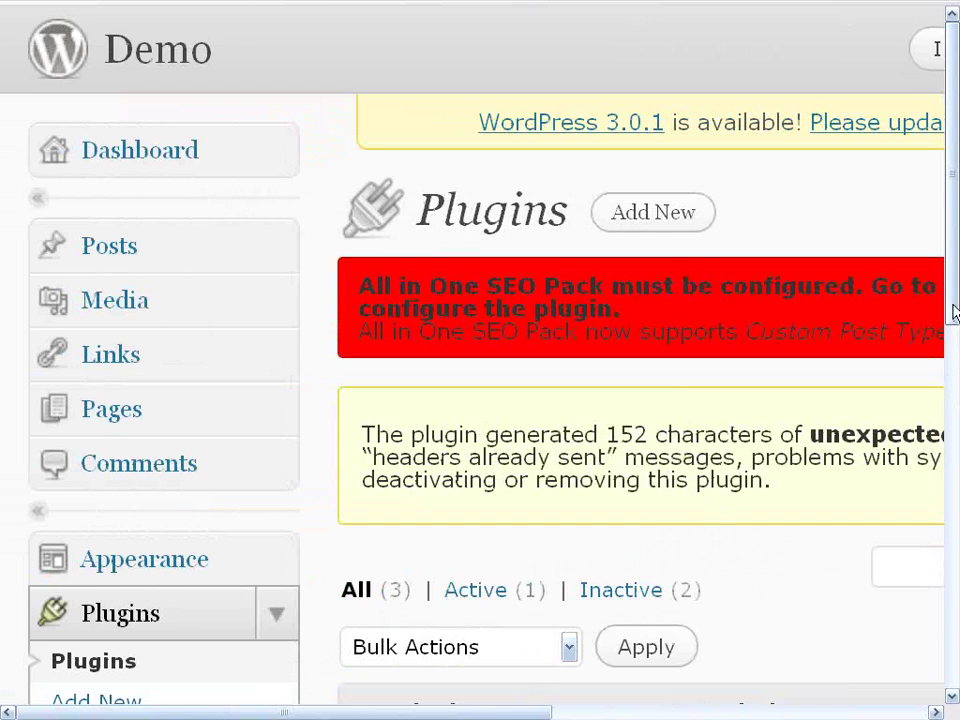
# Return to the plugin installation page and search the directory for "wp-db manager".
pyautogui.moveTo(951, 300); pyautogui.dragTo(936, 381)
pyautogui.scroll(2, 936, 381)
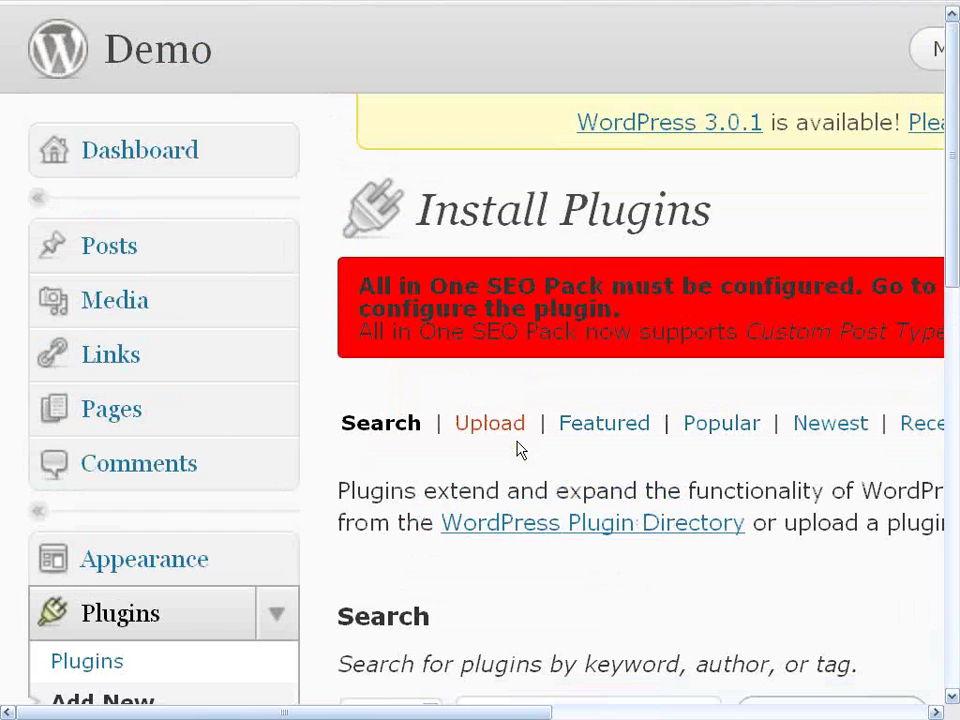
pyautogui.scroll(-4, 532, 550)
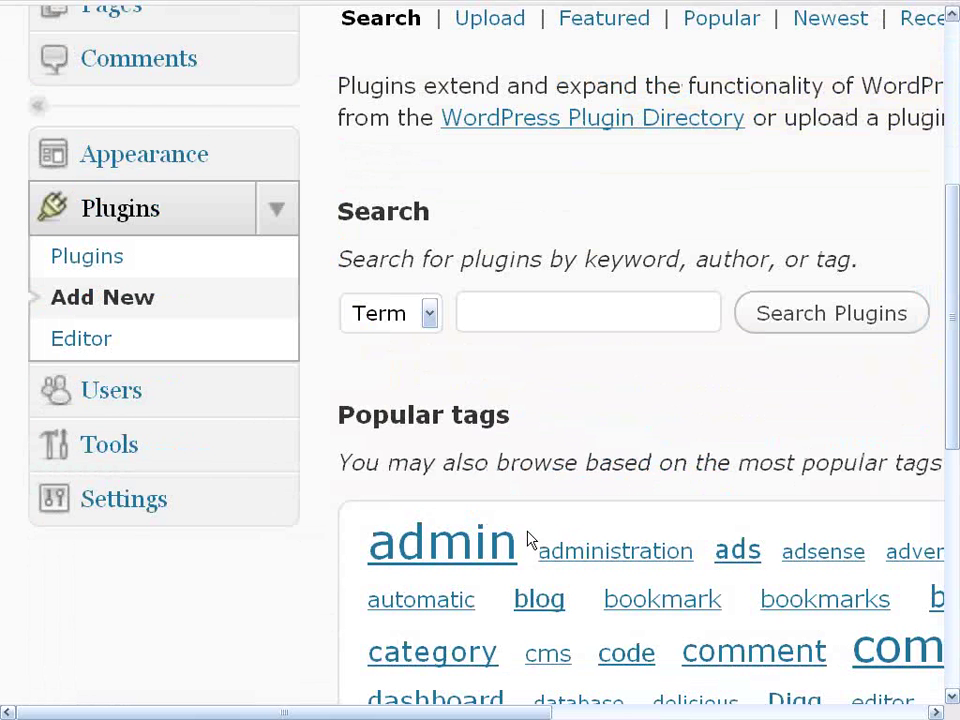
pyautogui.click(498, 315)
pyautogui.write('w')
pyautogui.write('p')
pyautogui.write('r')
pyautogui.write('db')
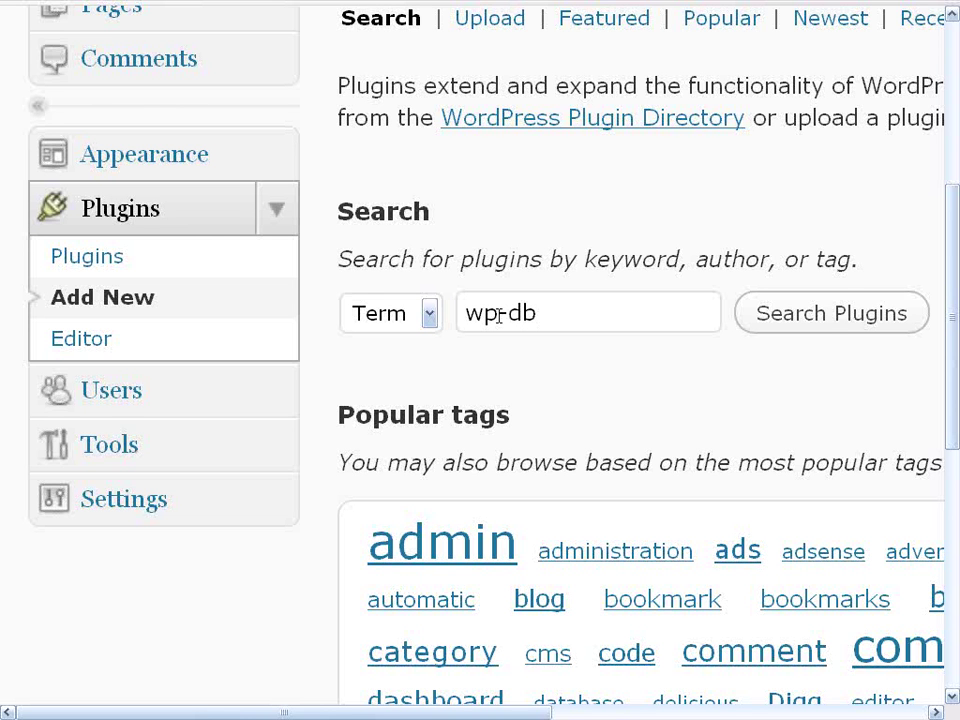
pyautogui.write(' manager')
pyautogui.click(778, 330)
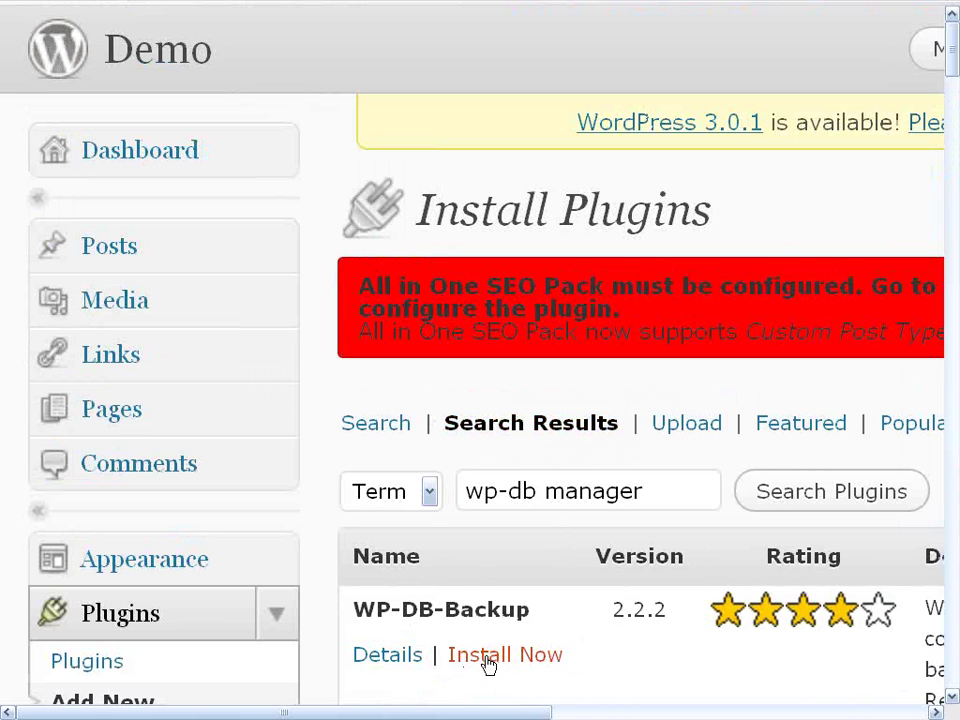
# Install and activate the WP-DB-Backup plugin, and check its entry in the installed plugin list.
pyautogui.click(489, 660)
pyautogui.click(440, 392)
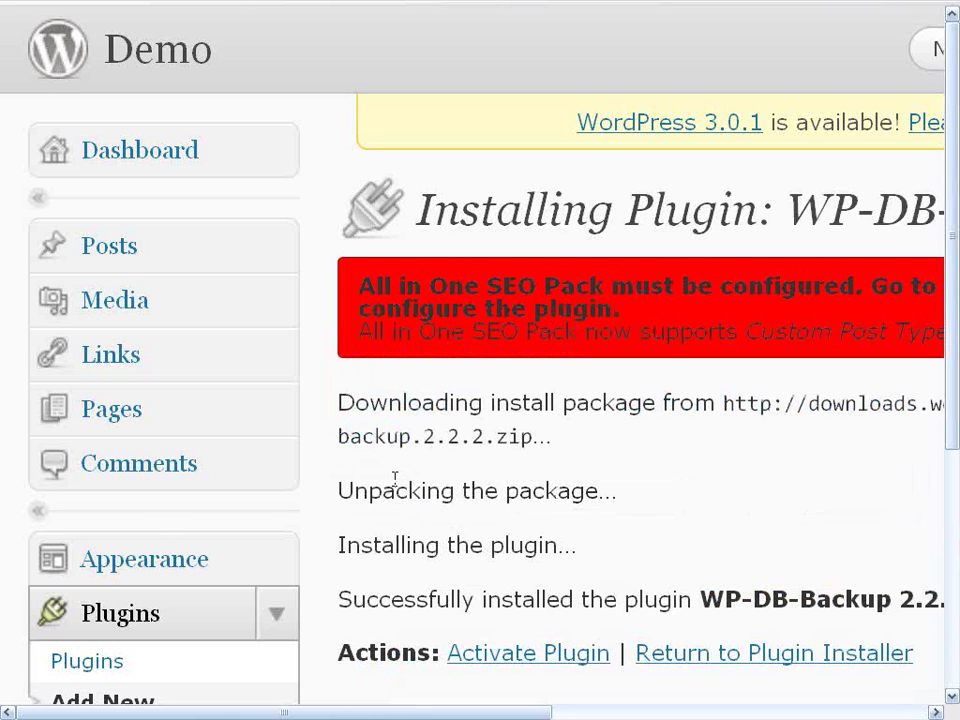
pyautogui.click(498, 662)
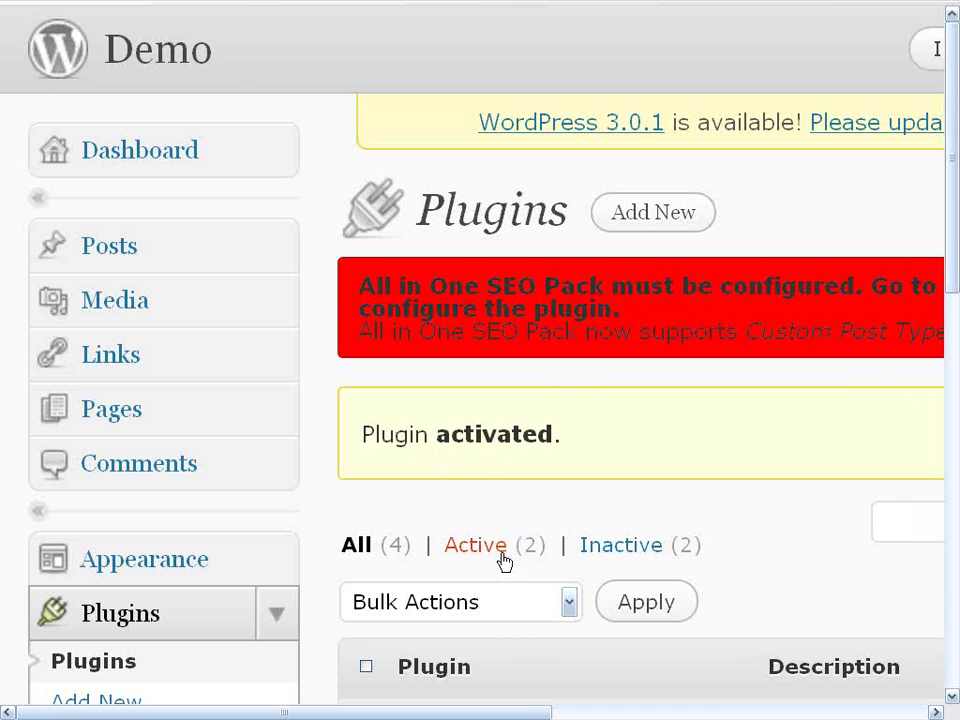
pyautogui.scroll(-3, 505, 562)
pyautogui.scroll(3, 505, 557)
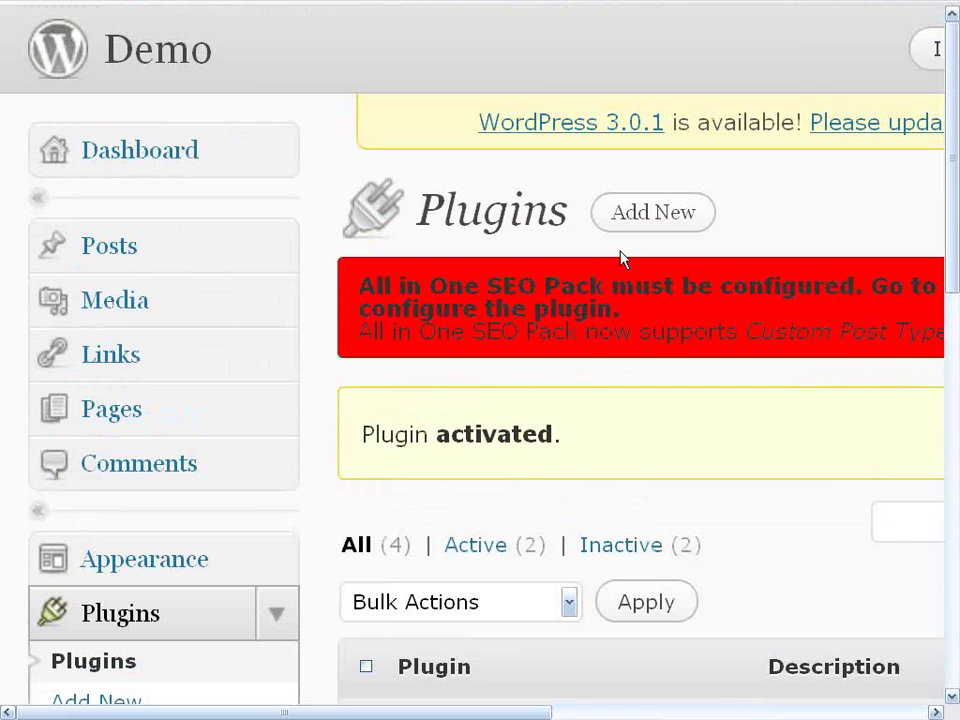
pyautogui.moveTo(955, 268); pyautogui.dragTo(955, 542)
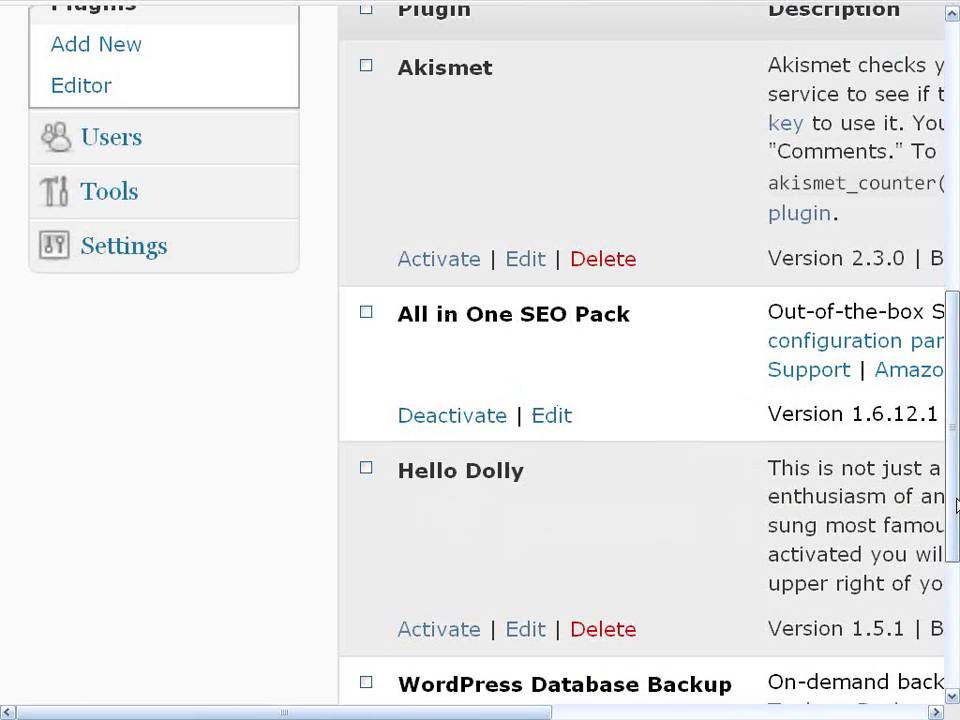
pyautogui.scroll(-2, 954, 513)
pyautogui.scroll(-2, 954, 513)
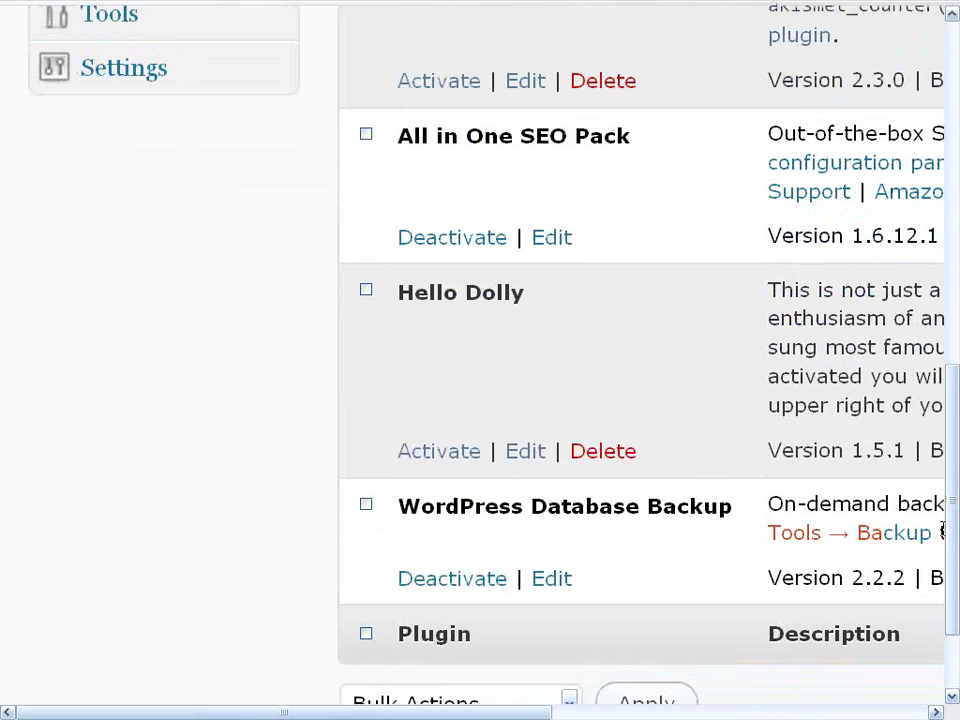
pyautogui.scroll(10, 950, 450)
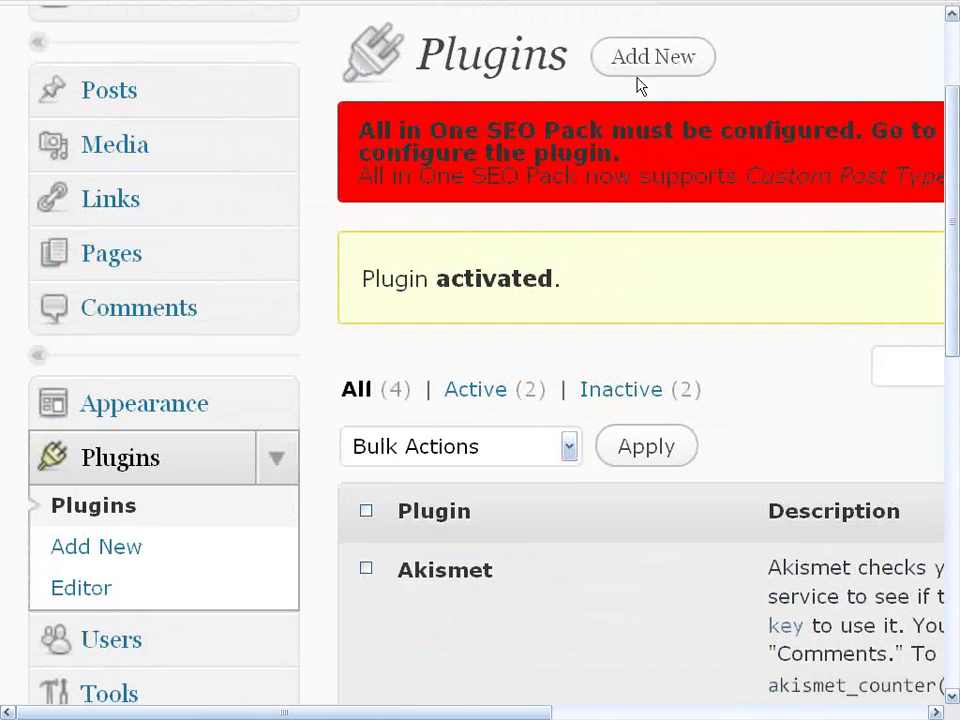
# Open the page for adding a new plugin and search the directory for "google analytics".
pyautogui.click(665, 57)
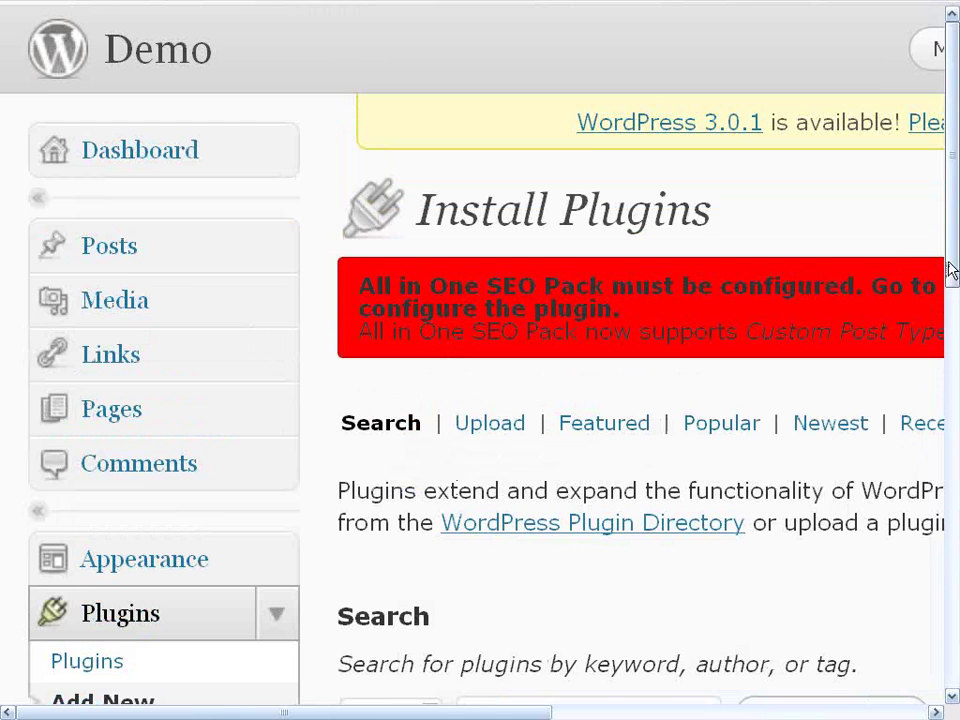
pyautogui.scroll(-4, 945, 270)
pyautogui.click(508, 513)
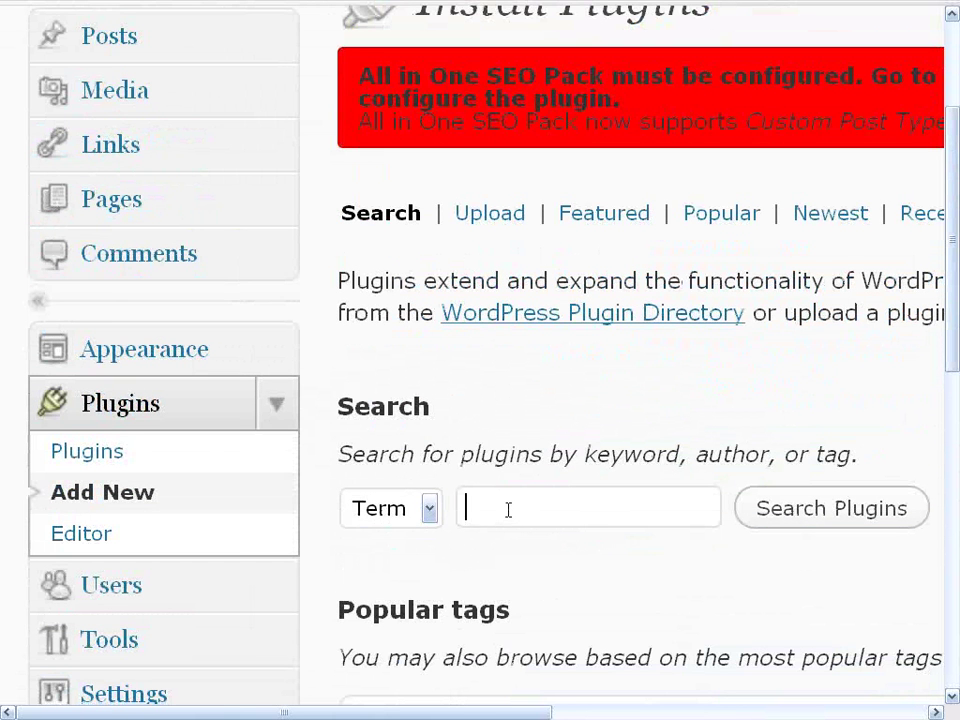
pyautogui.write('google anal')
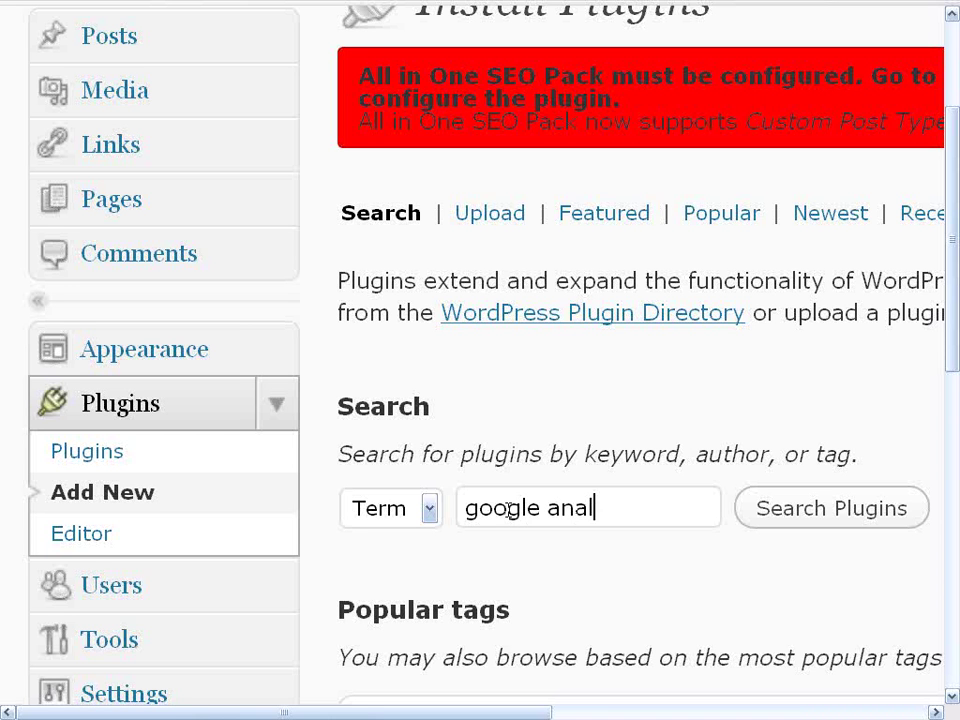
pyautogui.write('yticx')
pyautogui.press('BackSpace')
pyautogui.write('s')
pyautogui.click(804, 510)
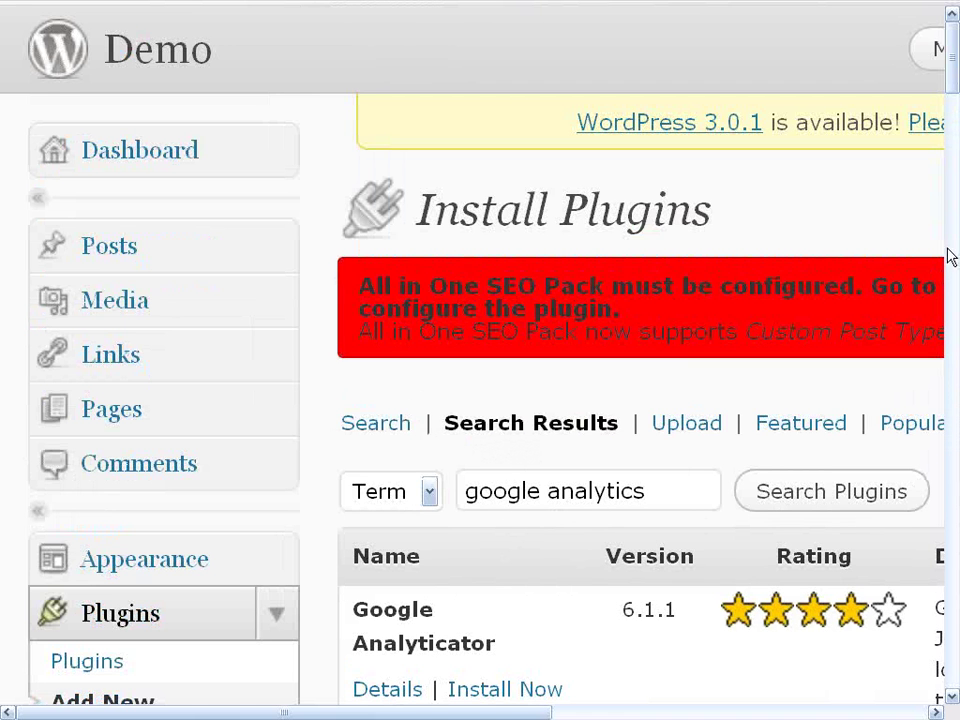
# Install and activate the Google Analytics for WordPress plugin from the search results, and read its setup notice.
pyautogui.scroll(-2, 945, 380)
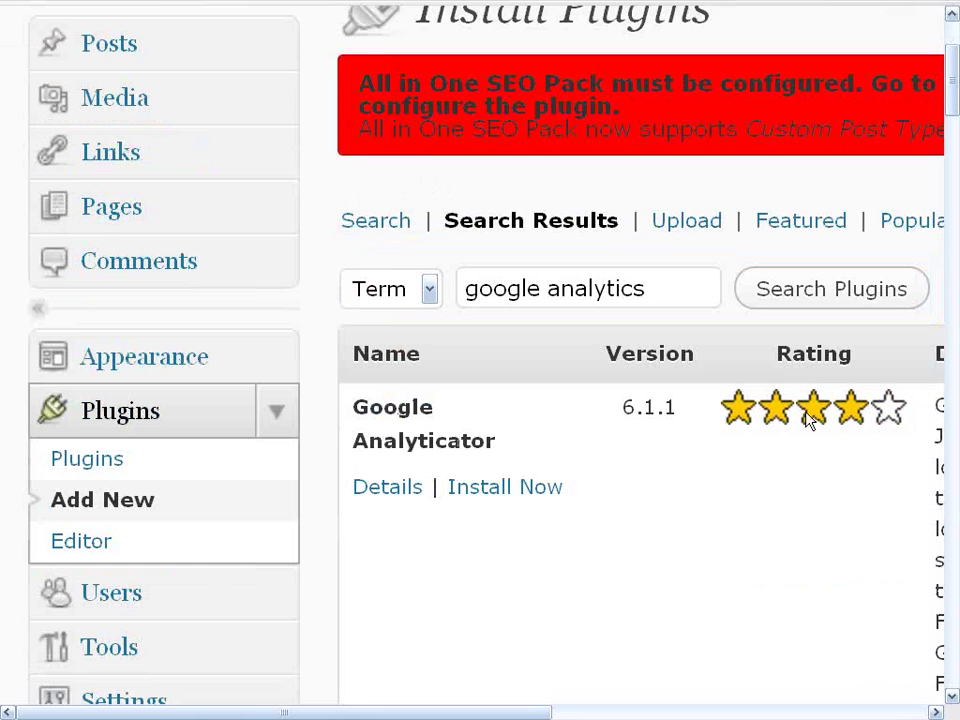
pyautogui.scroll(-3, 940, 410)
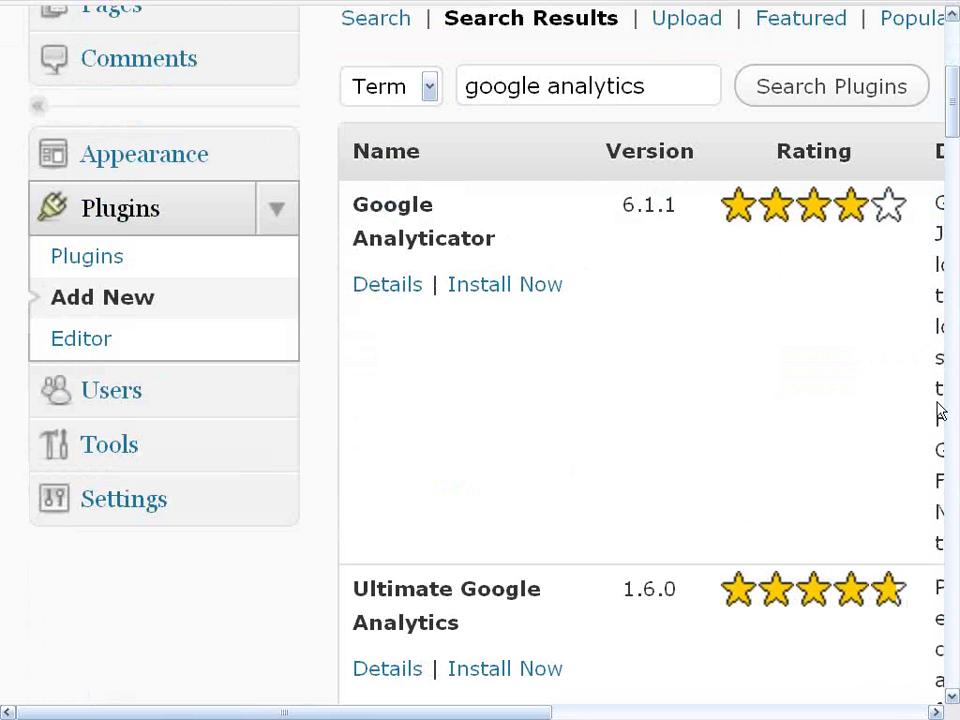
pyautogui.scroll(-3, 940, 410)
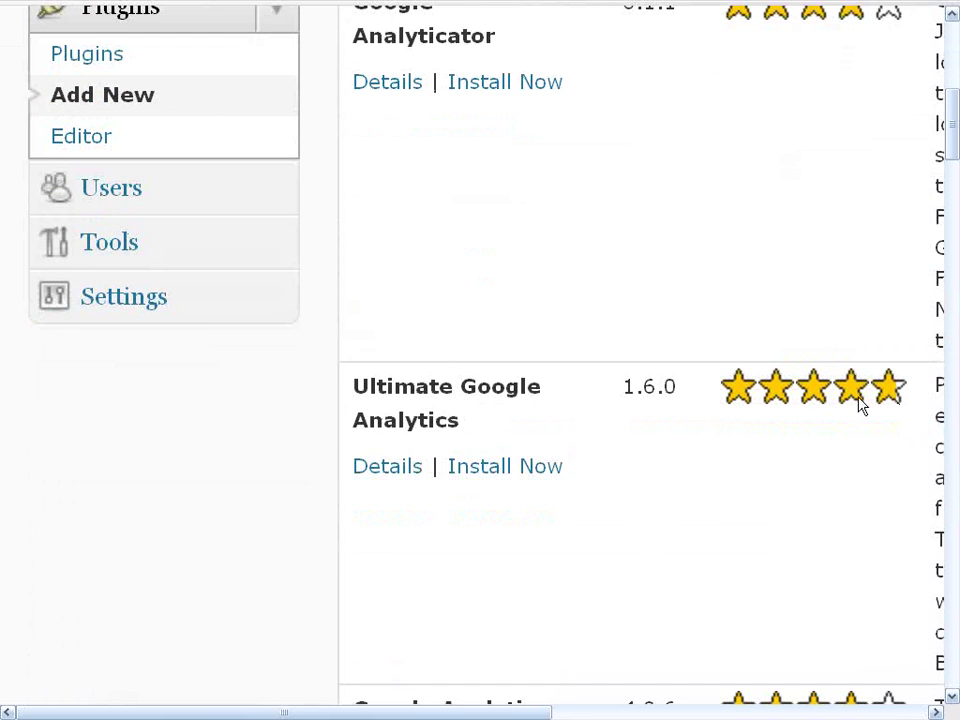
pyautogui.scroll(-3, 860, 405)
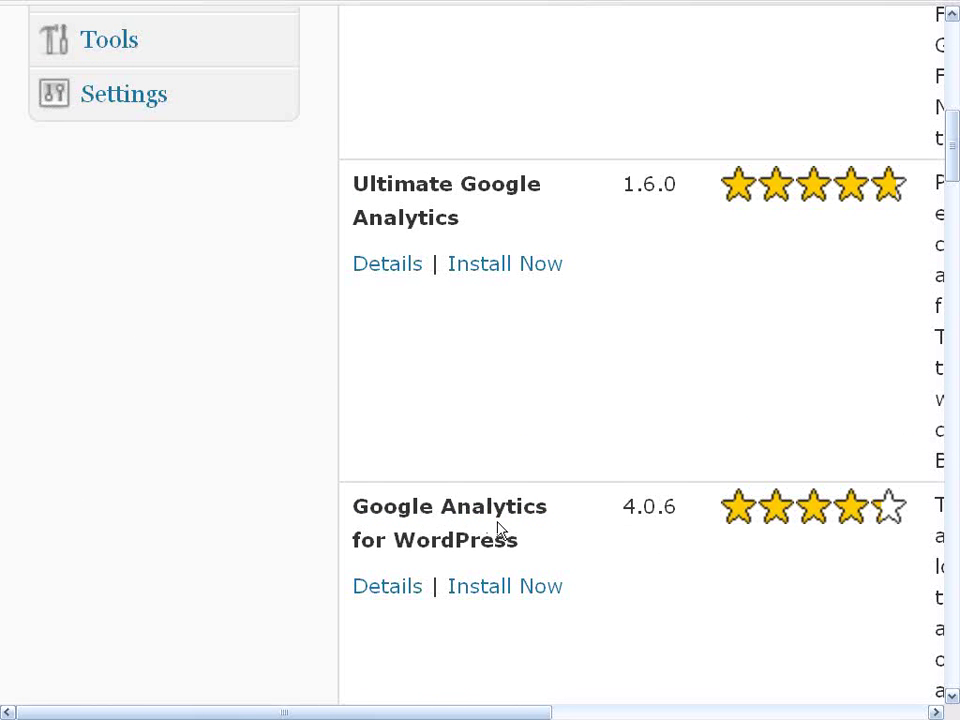
pyautogui.click(489, 597)
pyautogui.click(444, 395)
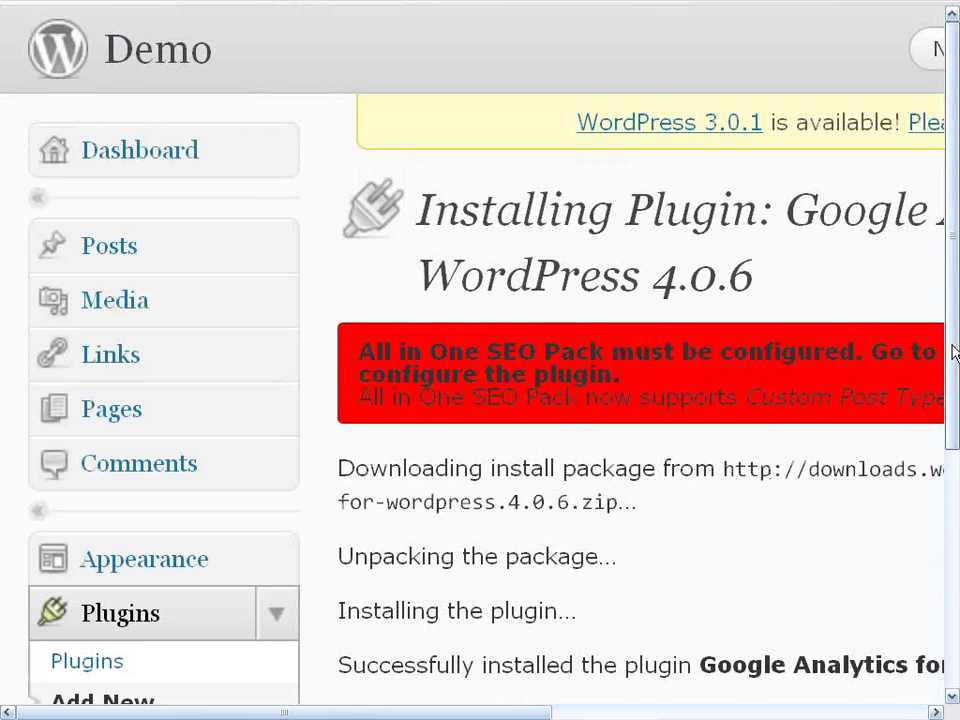
pyautogui.moveTo(952, 352); pyautogui.dragTo(949, 450)
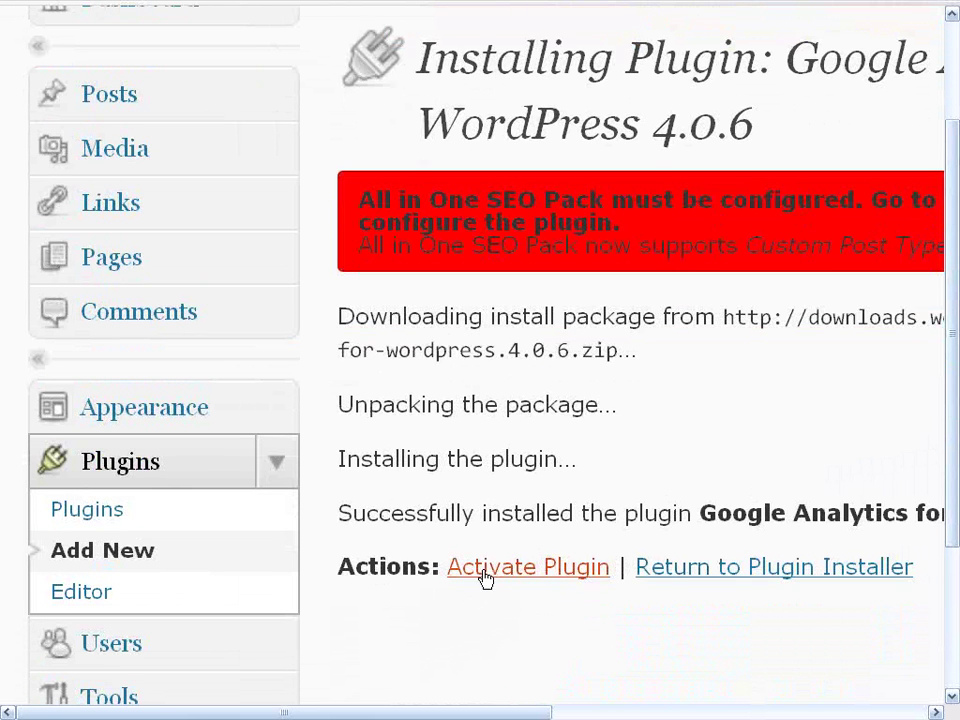
pyautogui.click(602, 548)
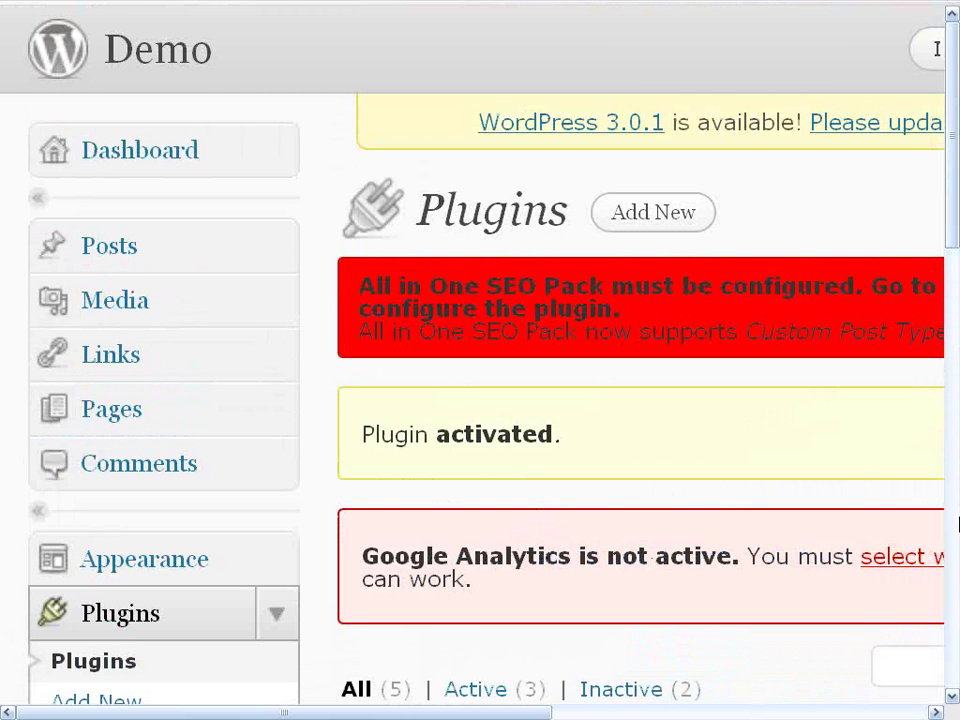
pyautogui.moveTo(486, 714); pyautogui.dragTo(675, 621)
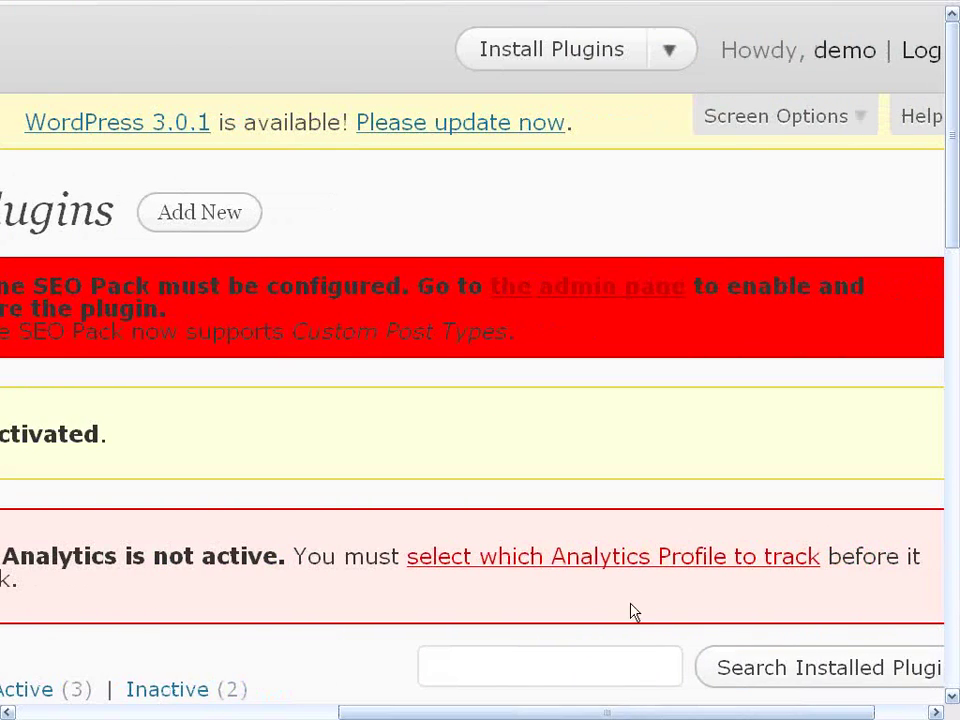
pyautogui.moveTo(606, 713); pyautogui.dragTo(358, 713)
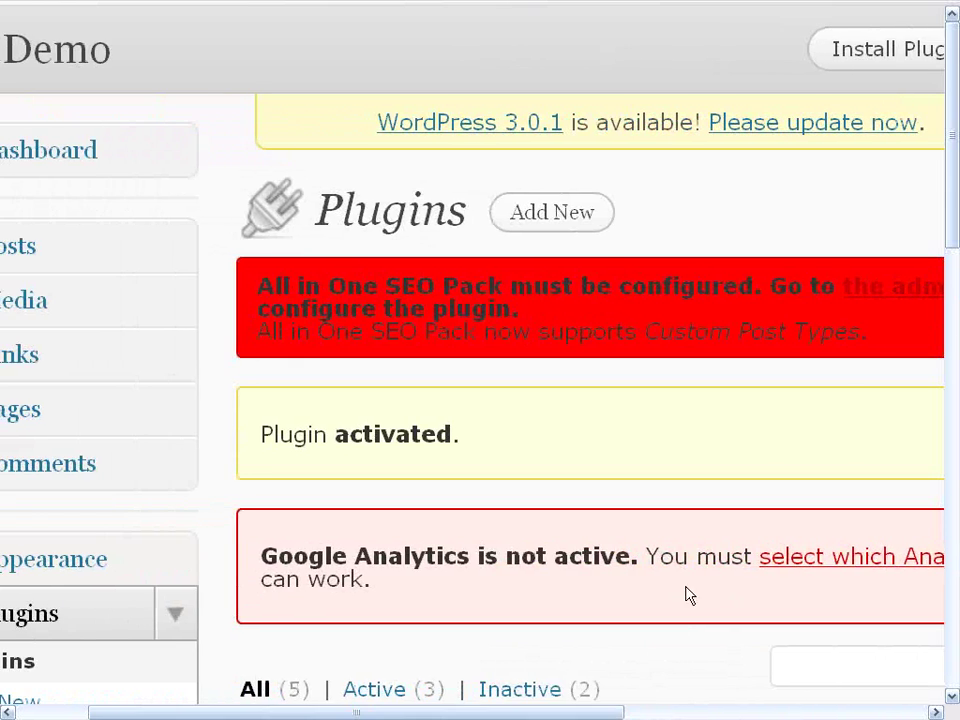
pyautogui.scroll(-3, 872, 386)
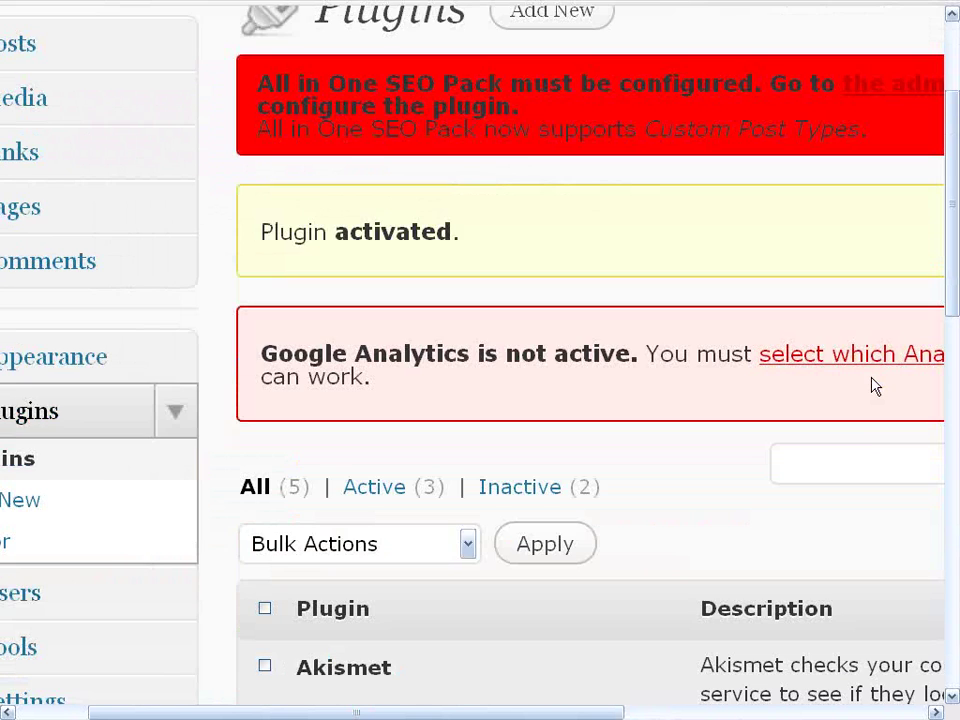
pyautogui.scroll(3, 872, 386)
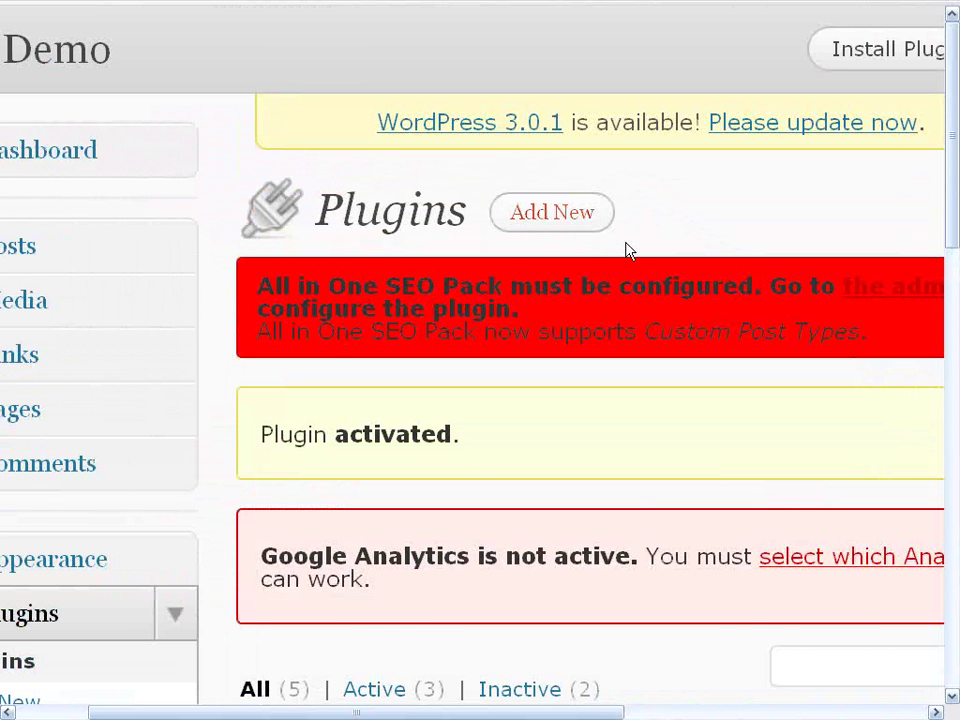
# Open the page for adding a new plugin and search the directory for "rb internal link".
pyautogui.scroll(-6, 935, 375)
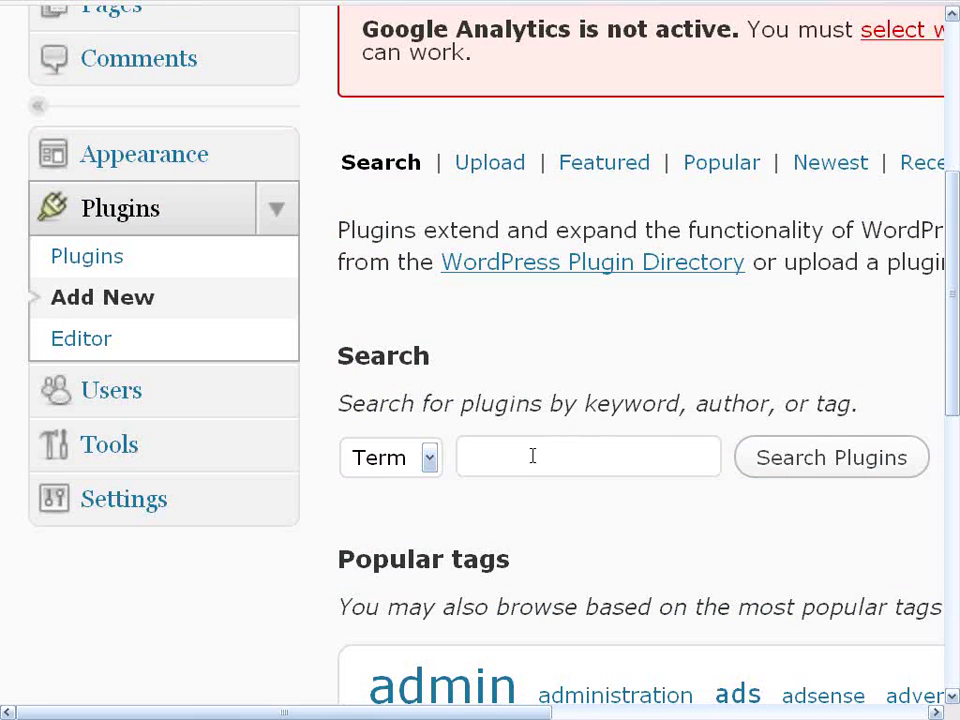
pyautogui.click(515, 455)
pyautogui.click(508, 450)
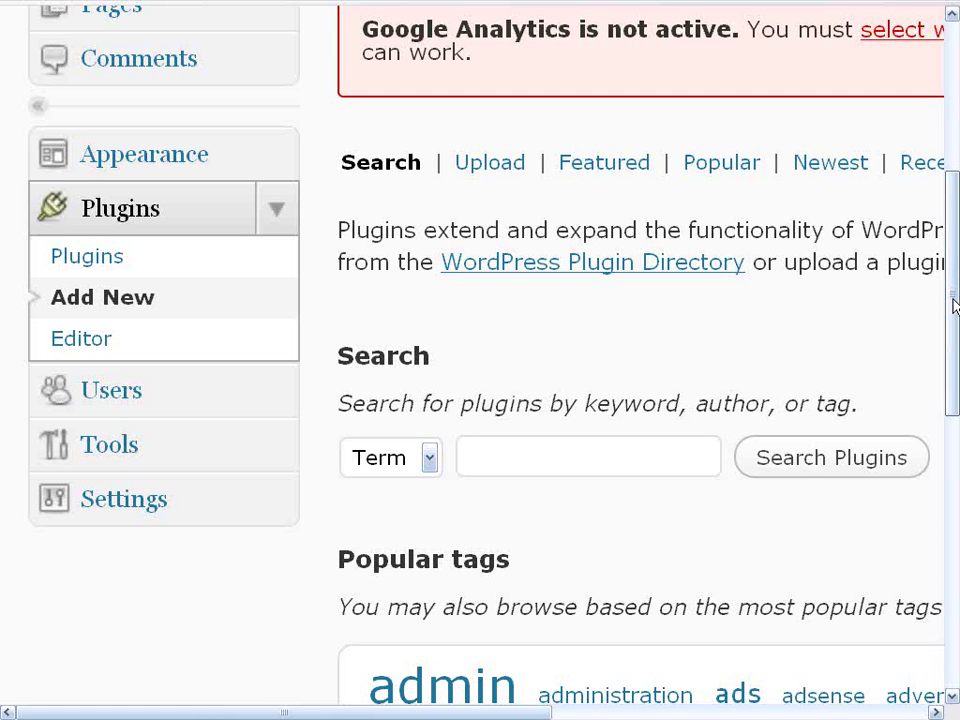
pyautogui.write('rb inter')
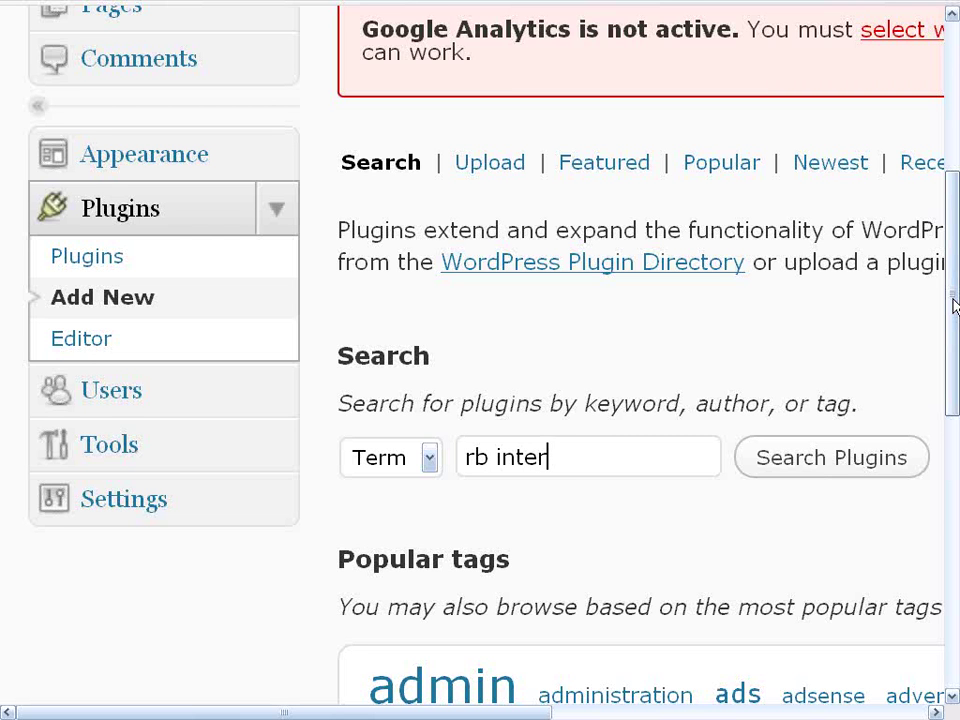
pyautogui.write('a')
pyautogui.write('na')
pyautogui.write('l li')
pyautogui.write('nk')
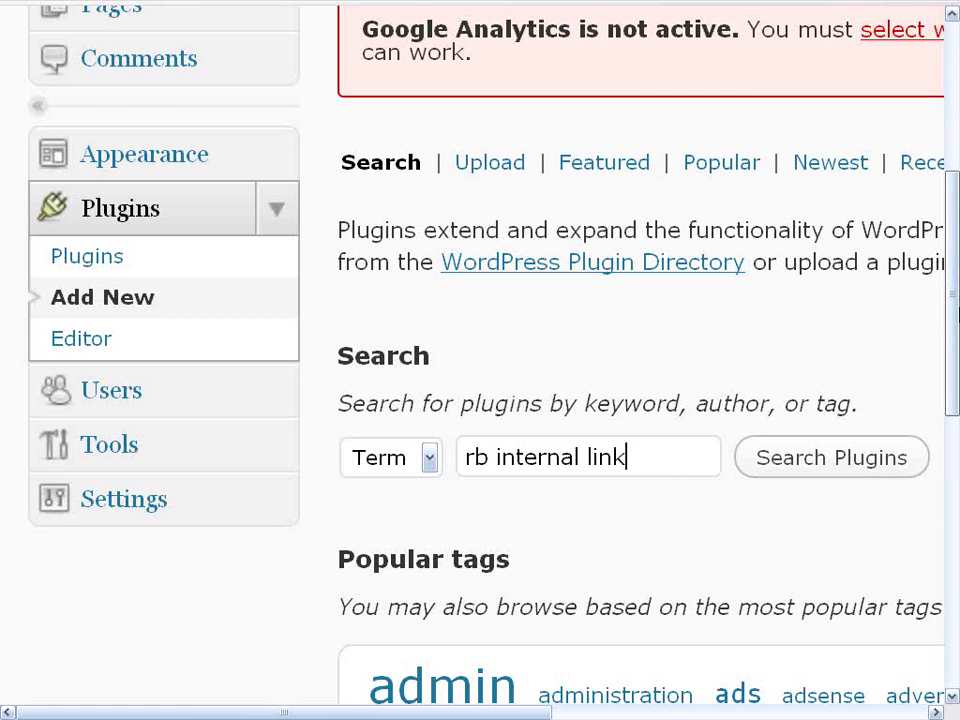
pyautogui.click(838, 458)
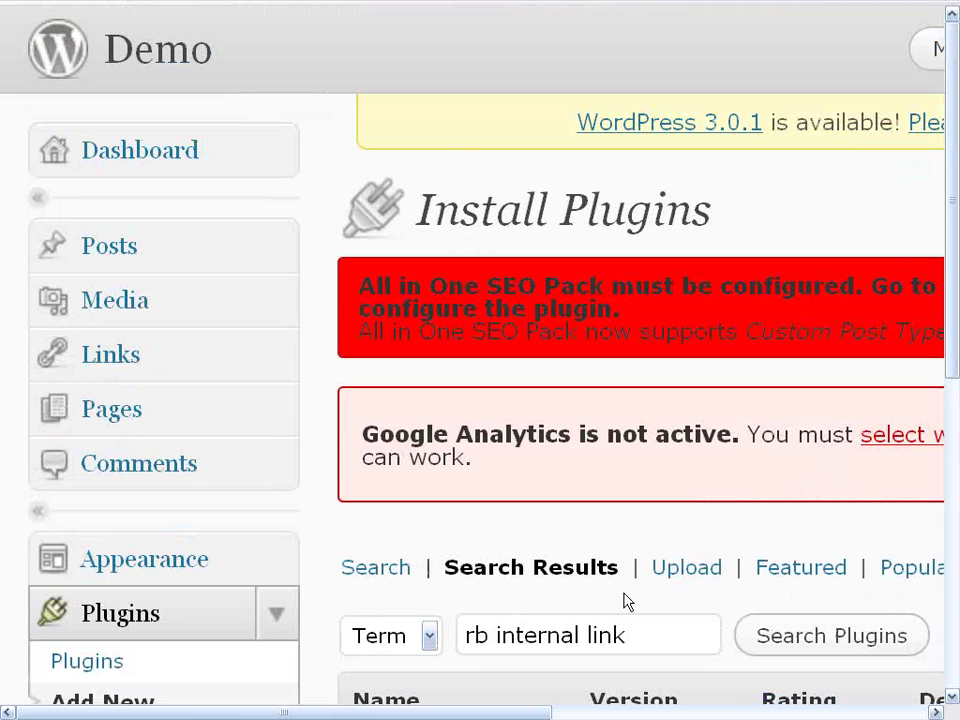
# Install the RB Internal Links plugin from the search results and activate it.
pyautogui.scroll(-3, 382, 427)
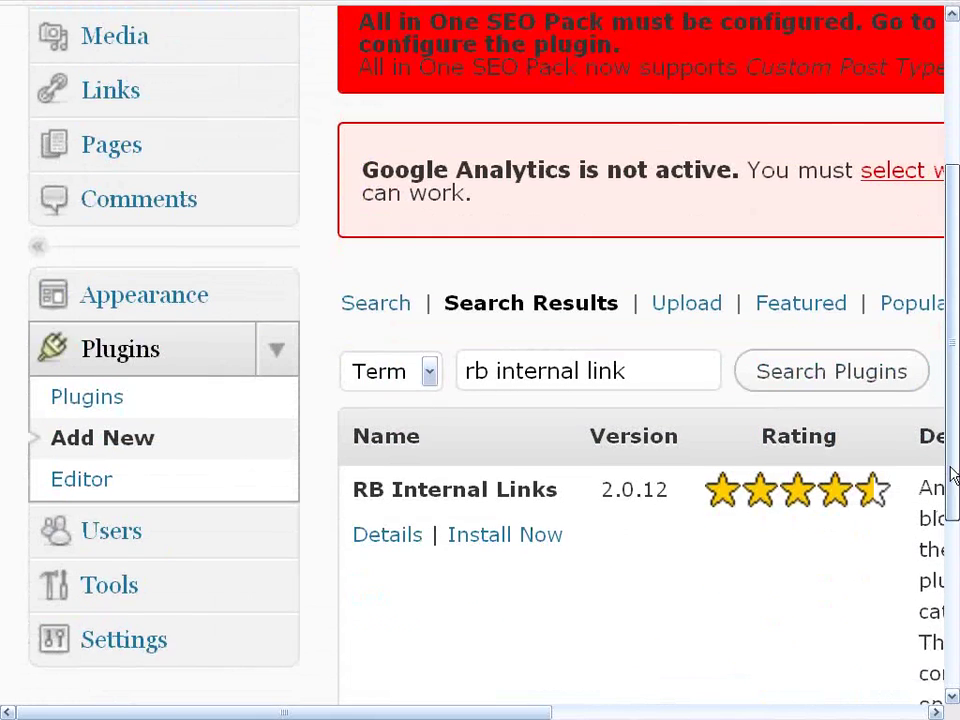
pyautogui.click(497, 478)
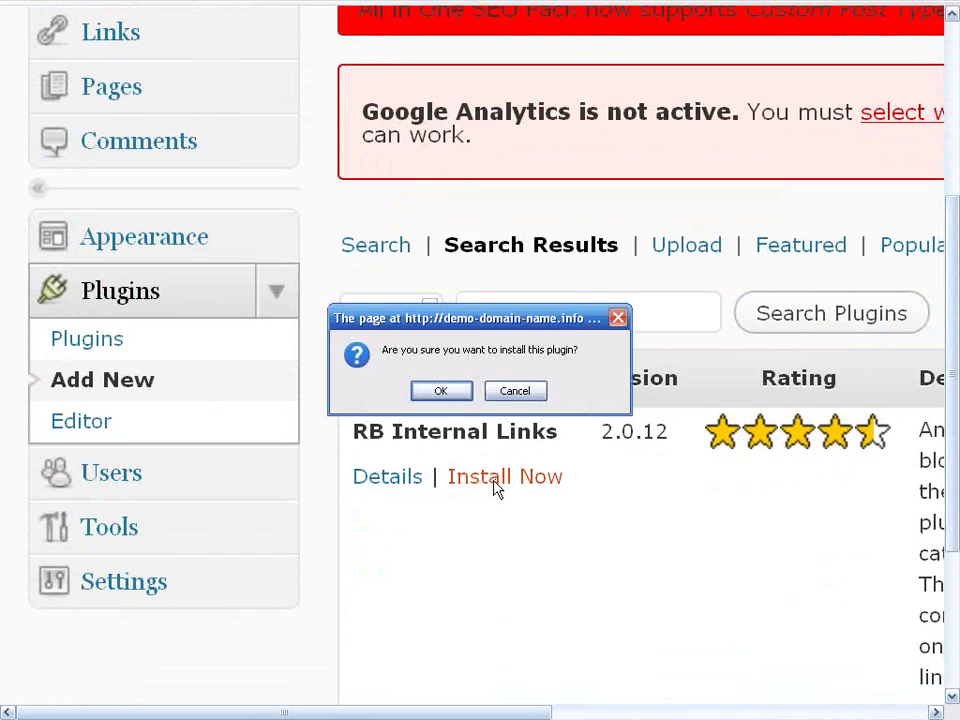
pyautogui.click(450, 397)
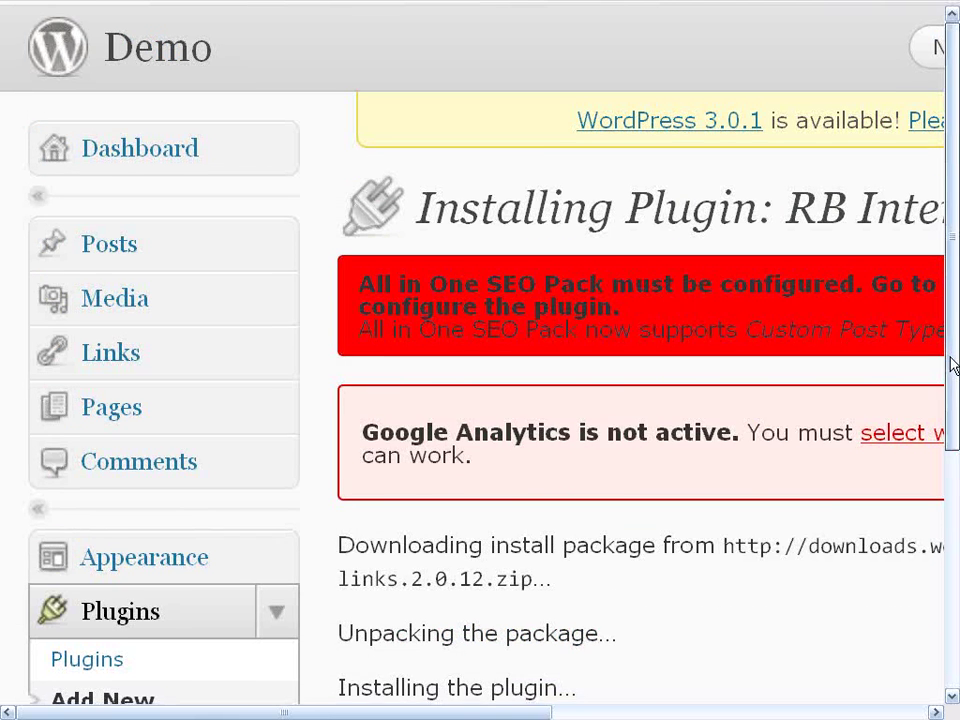
pyautogui.moveTo(952, 366); pyautogui.dragTo(951, 508)
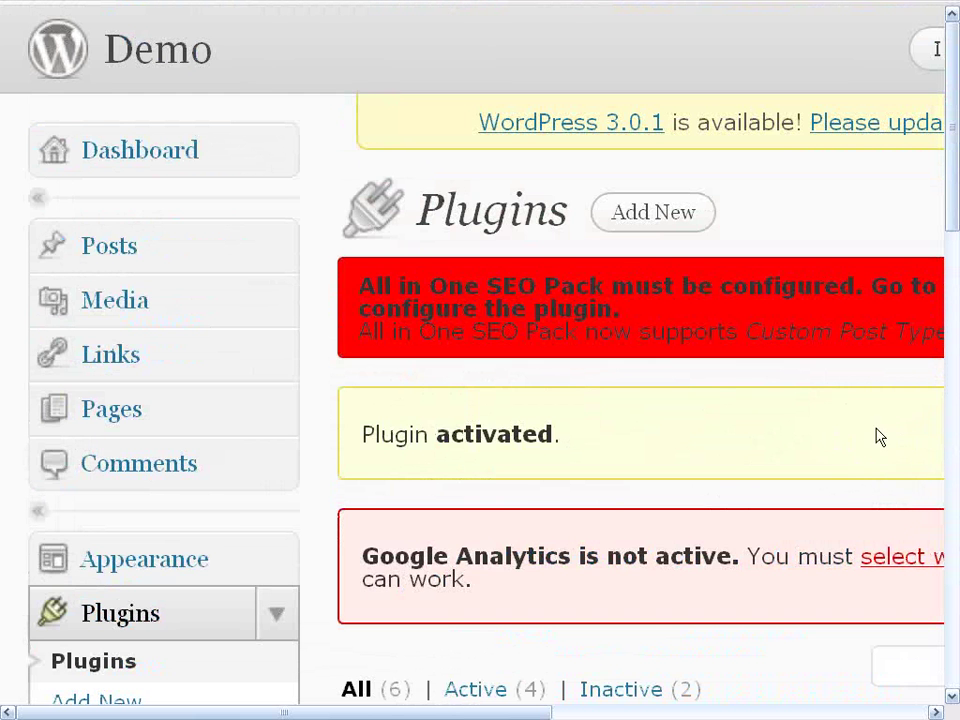
# Switch to Google, search for "maxblogpress ping optimizer" and open the MaxBlogPress plugin page from the results.
pyautogui.moveTo(388, 6)
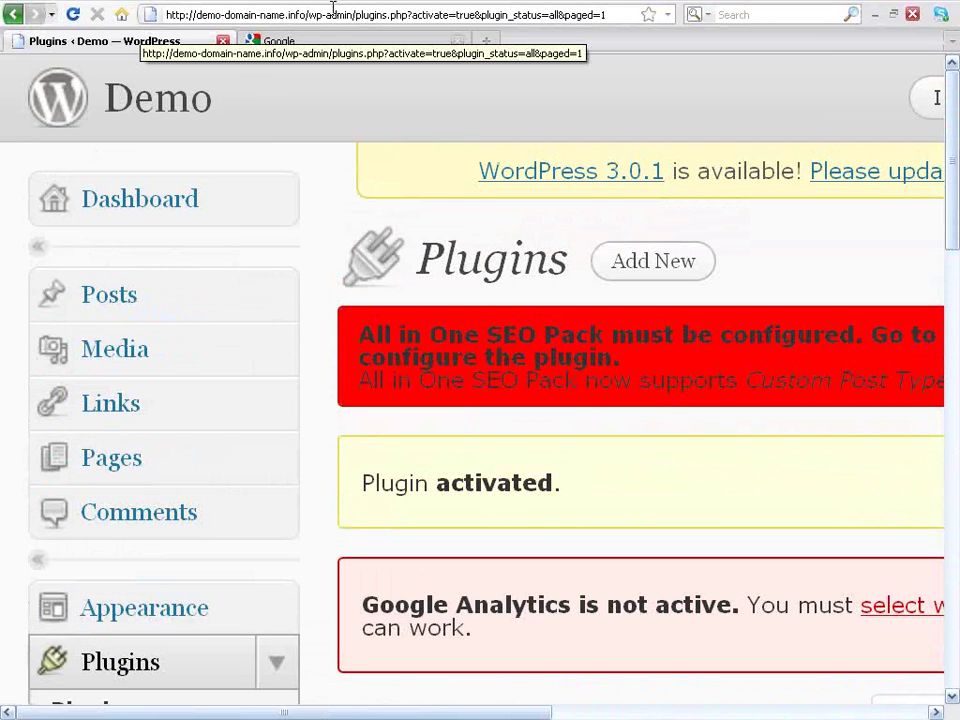
pyautogui.click(287, 44)
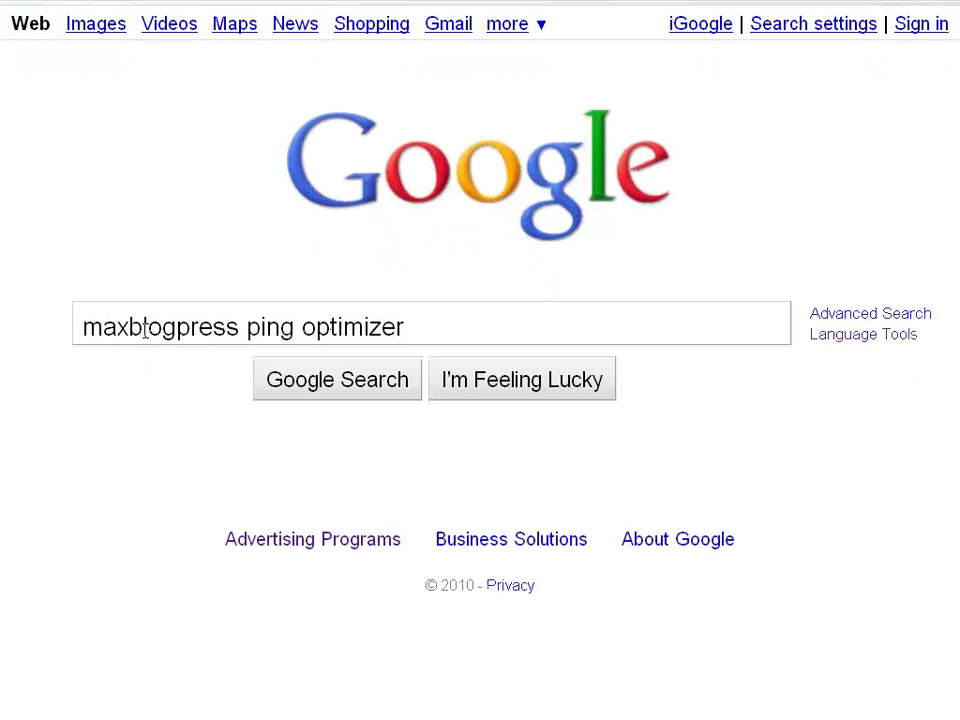
pyautogui.click(329, 392)
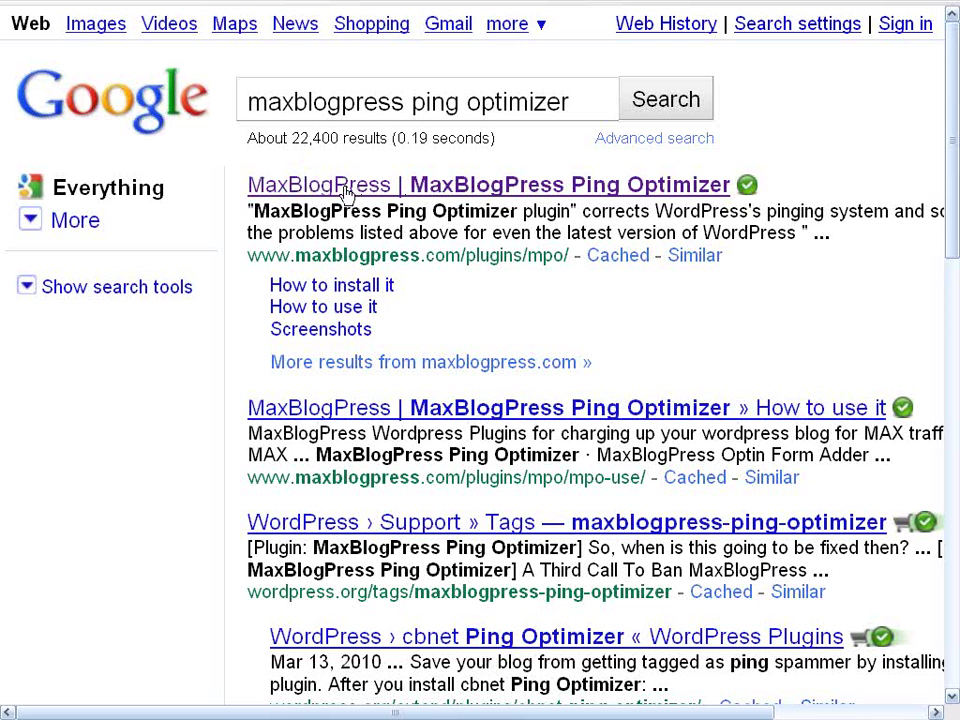
pyautogui.click(310, 190)
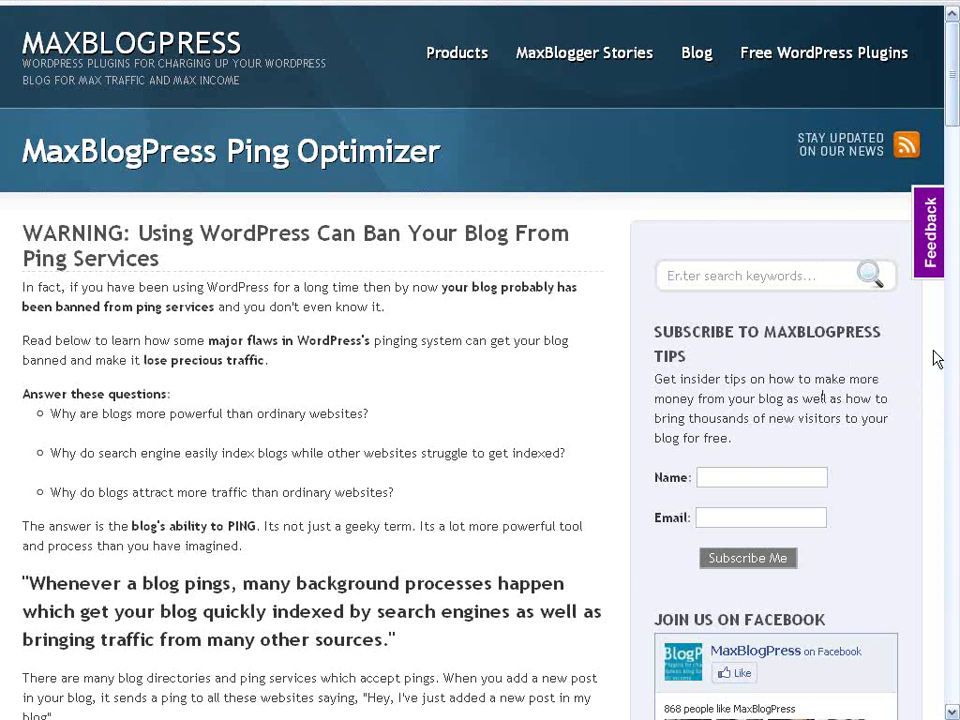
# Download maxblogpress-ping-optimizer.zip from the end of the plugin page and save it in the Blog Templates_plugins folder.
pyautogui.scroll(-5, 936, 358)
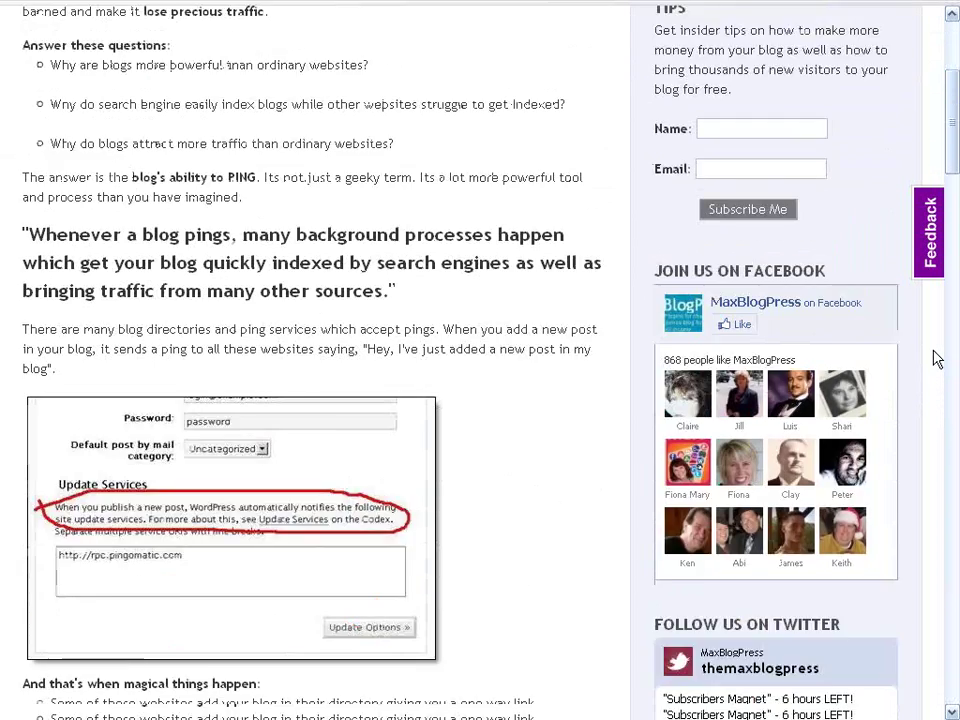
pyautogui.scroll(-4, 936, 358)
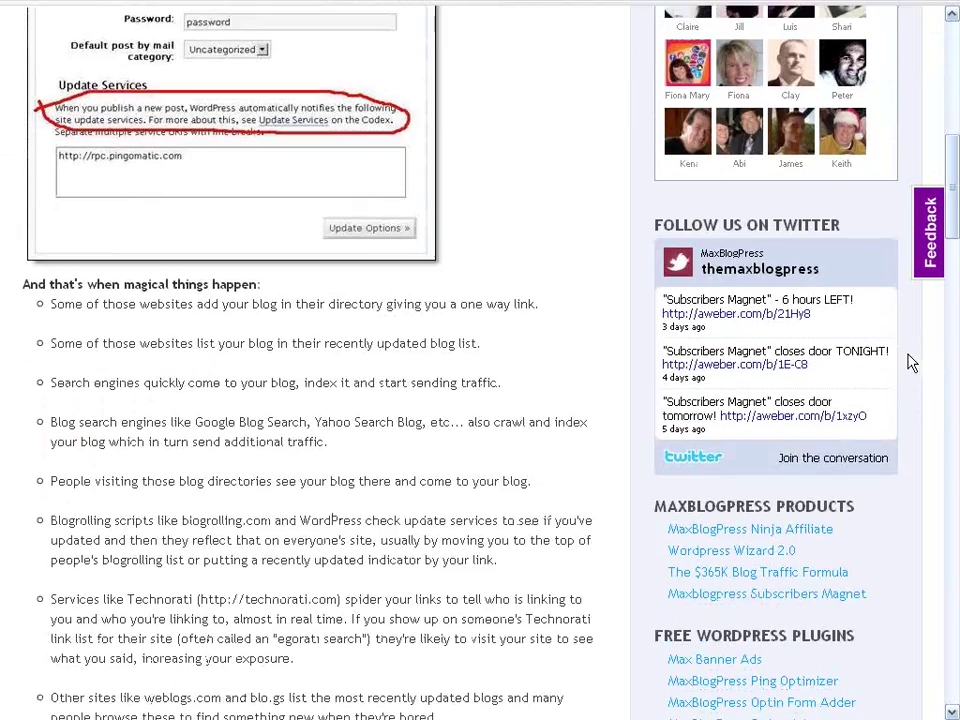
pyautogui.scroll(-3, 950, 340)
pyautogui.scroll(-5, 949, 285)
pyautogui.moveTo(951, 325); pyautogui.dragTo(952, 642)
pyautogui.click(313, 457)
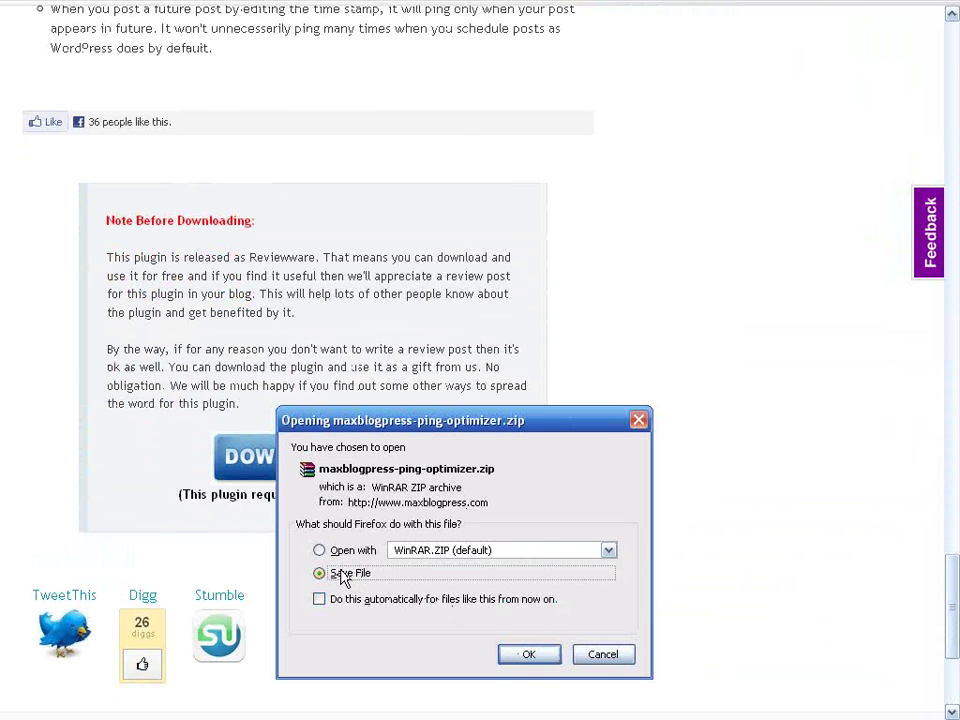
pyautogui.click(529, 654)
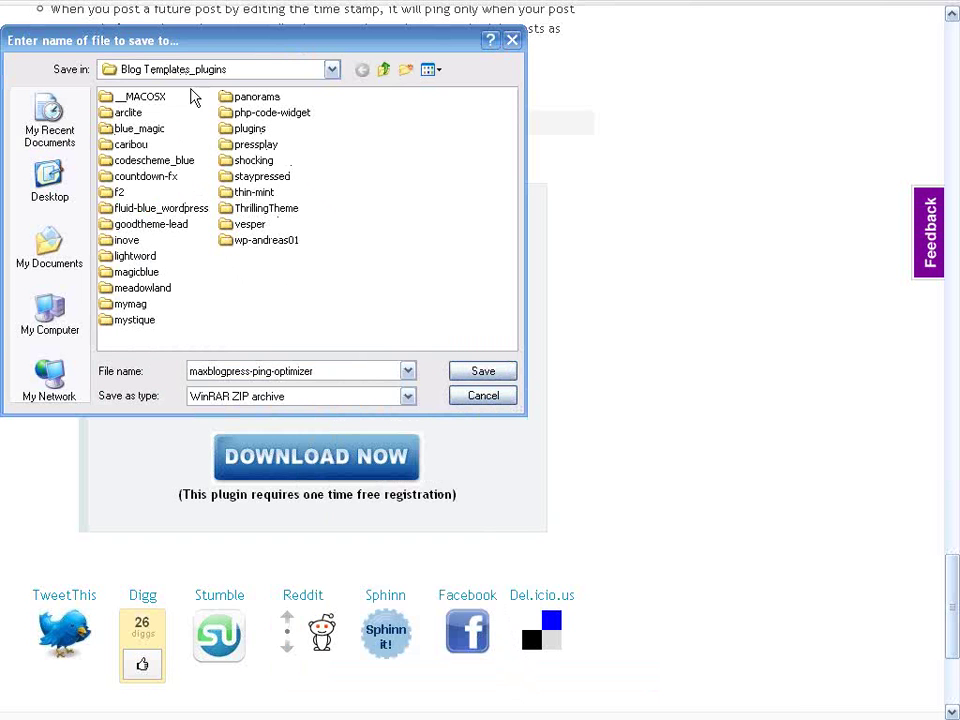
pyautogui.click(482, 374)
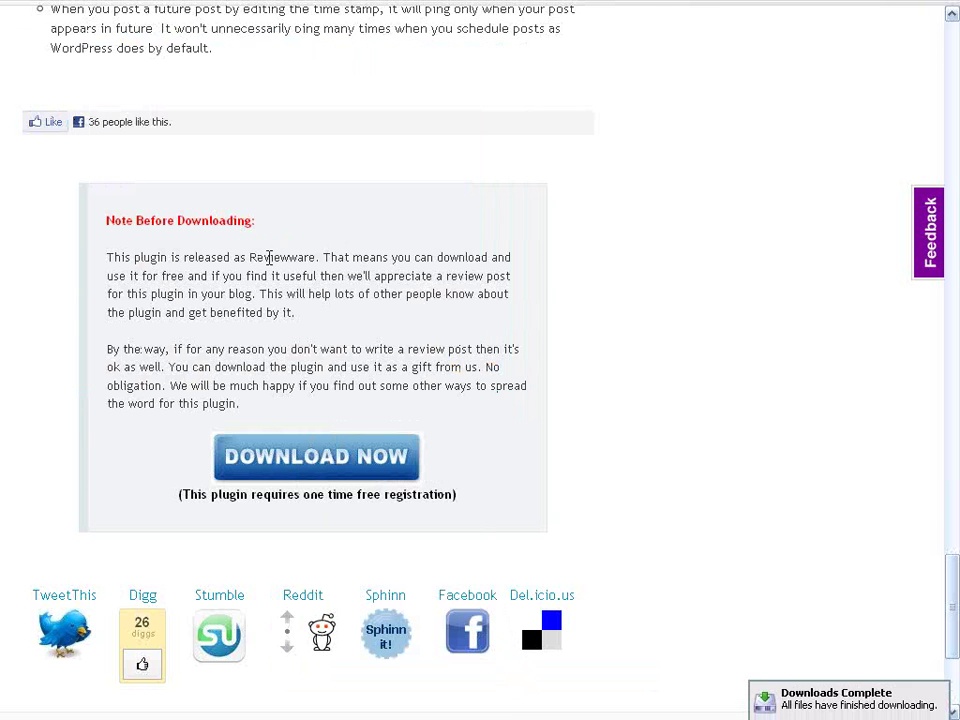
# Return to the WordPress plugins page and open the form for uploading a new plugin in .zip format.
pyautogui.moveTo(300, 2)
pyautogui.click(133, 41)
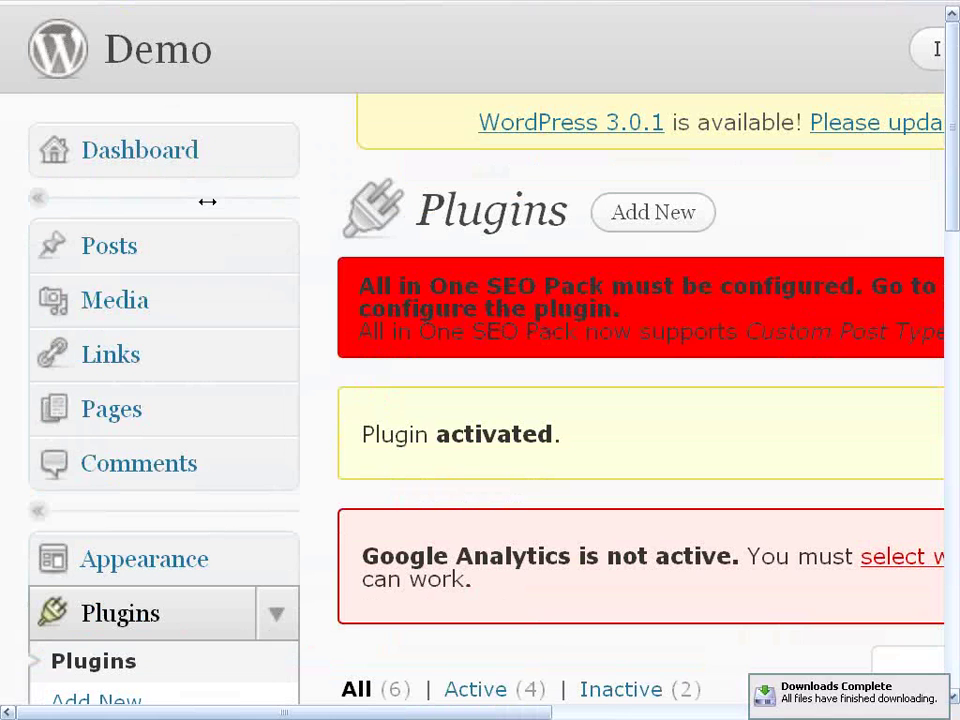
pyautogui.click(658, 218)
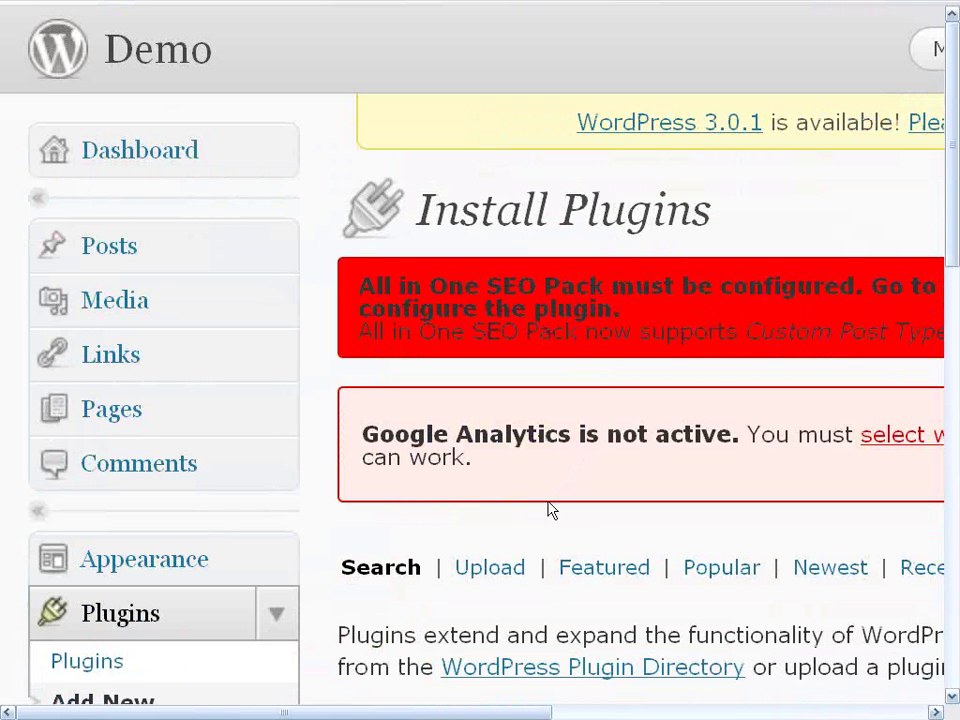
pyautogui.click(492, 567)
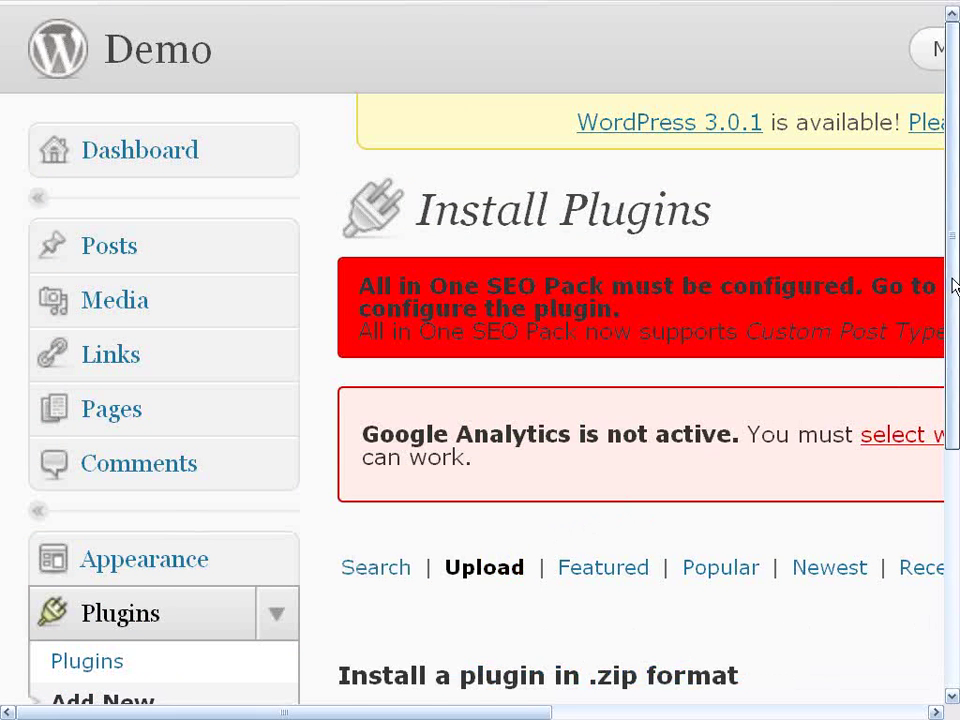
# Choose the maxblogpress-ping-optimizer archive from the Blog Templates_plugins folder as the plugin file to upload.
pyautogui.moveTo(950, 290); pyautogui.dragTo(952, 330)
pyautogui.scroll(-5, 952, 330)
pyautogui.click(643, 484)
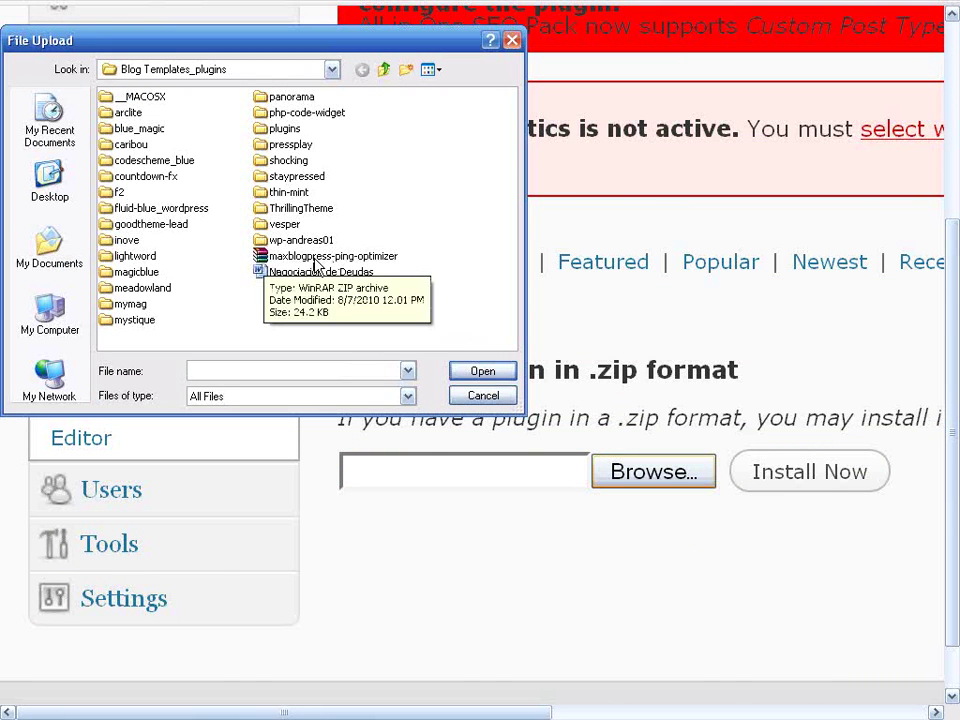
pyautogui.click(274, 259)
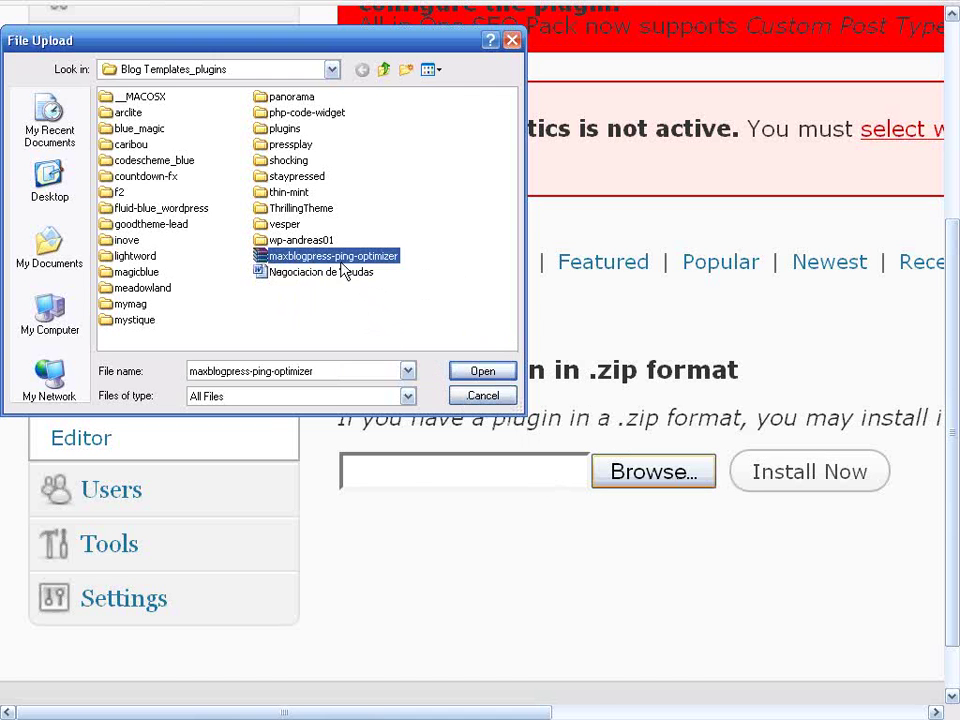
pyautogui.click(483, 373)
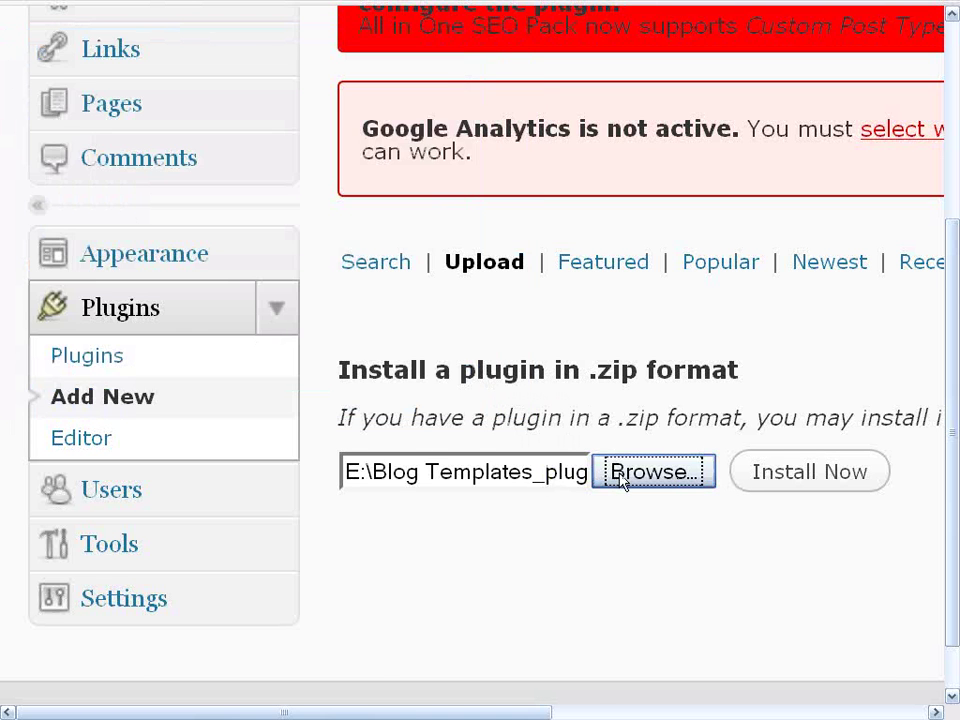
# Install the uploaded MaxBlogPress Ping Optimizer plugin, activate it and check the installed plugin list.
pyautogui.click(790, 480)
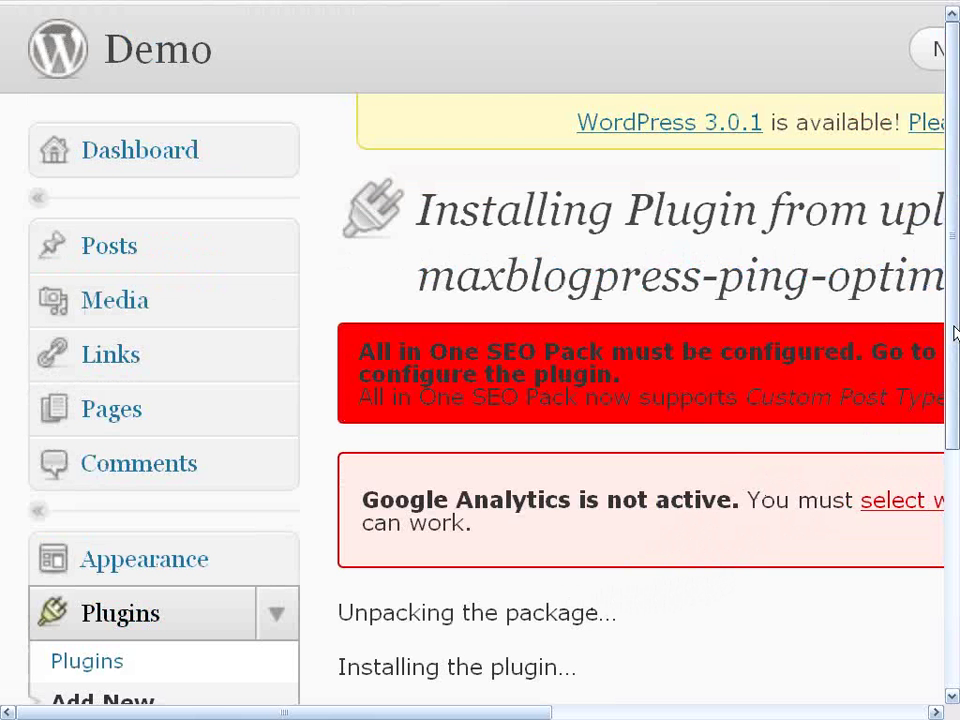
pyautogui.moveTo(955, 335); pyautogui.dragTo(953, 488)
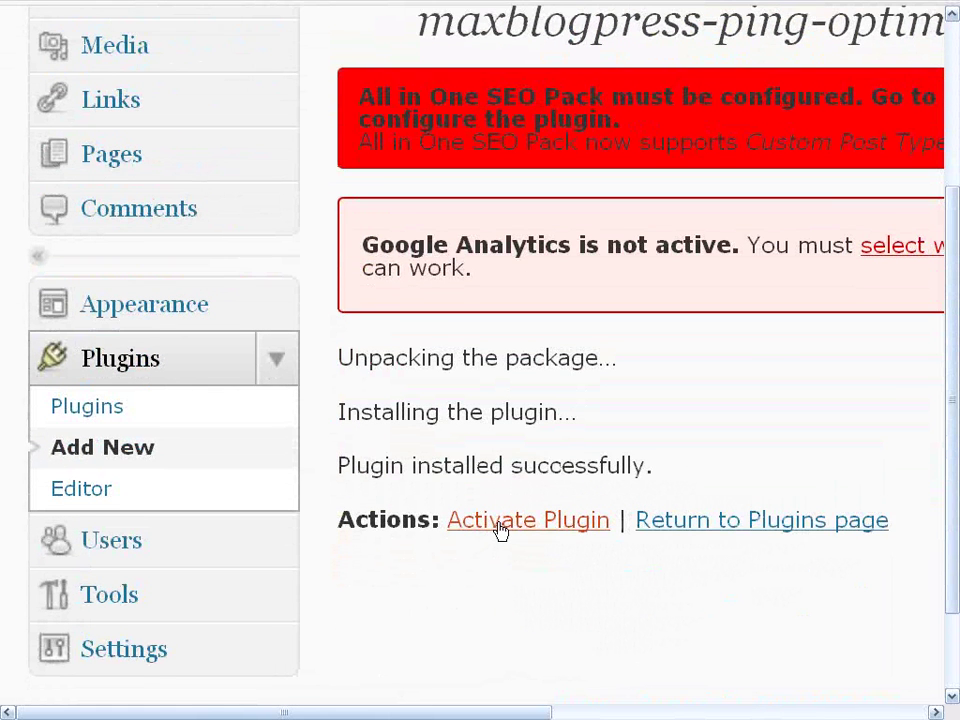
pyautogui.click(500, 530)
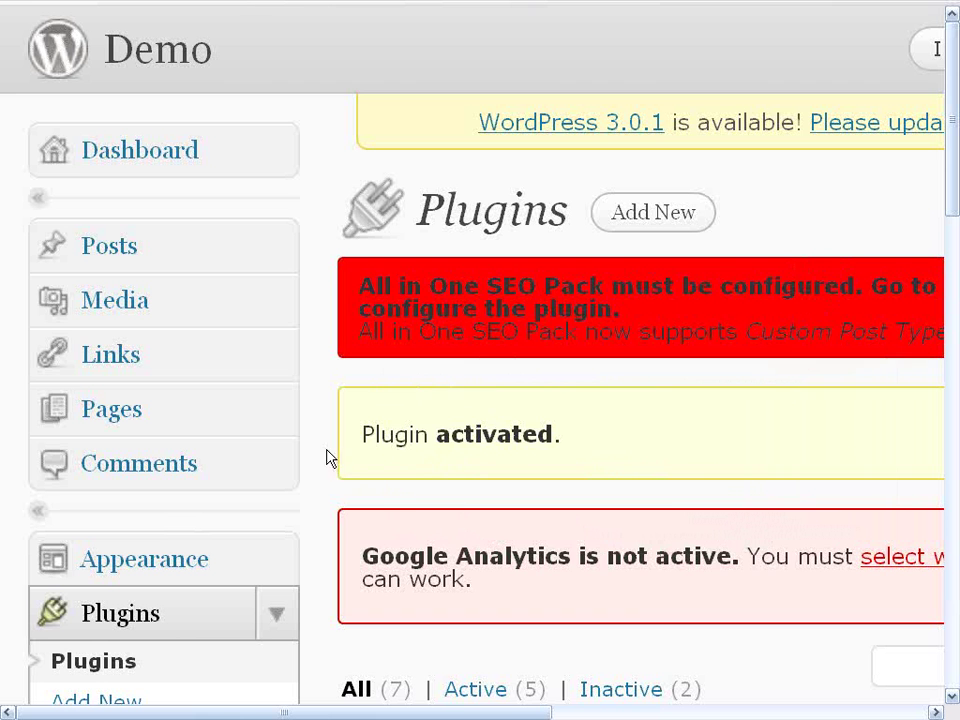
pyautogui.scroll(-2, 314, 443)
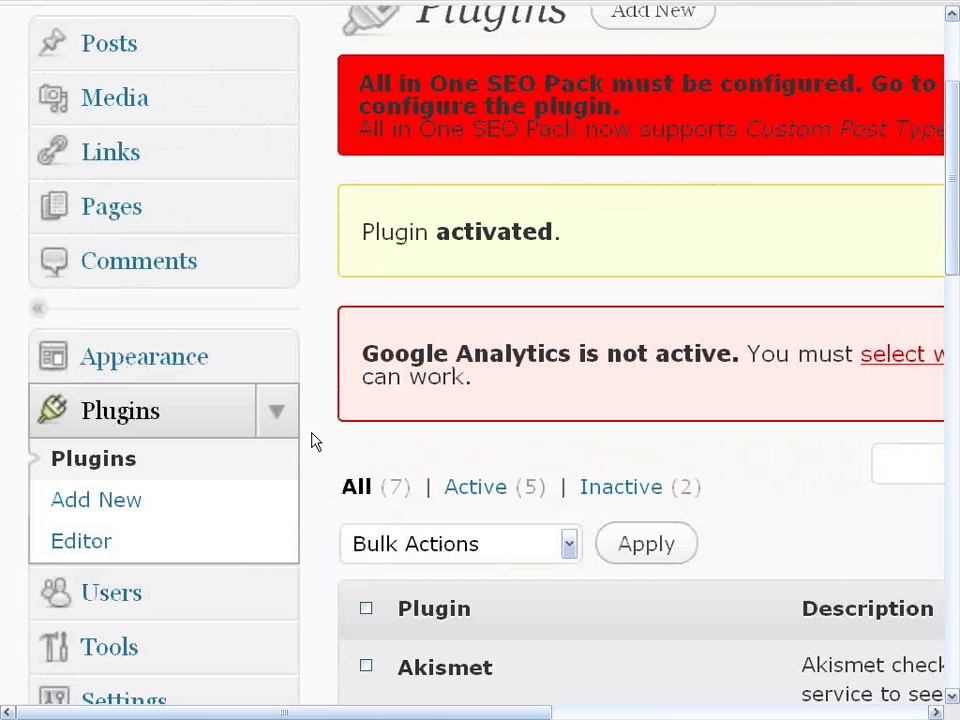